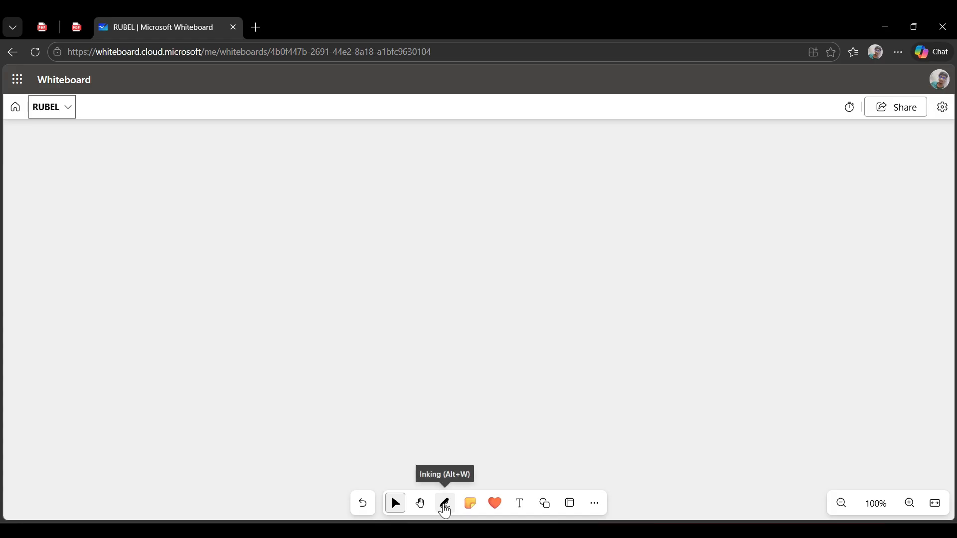
Step: Handwrite "K=" in red ink on the blank whiteboard and begin the expression beside it
click(445, 503)
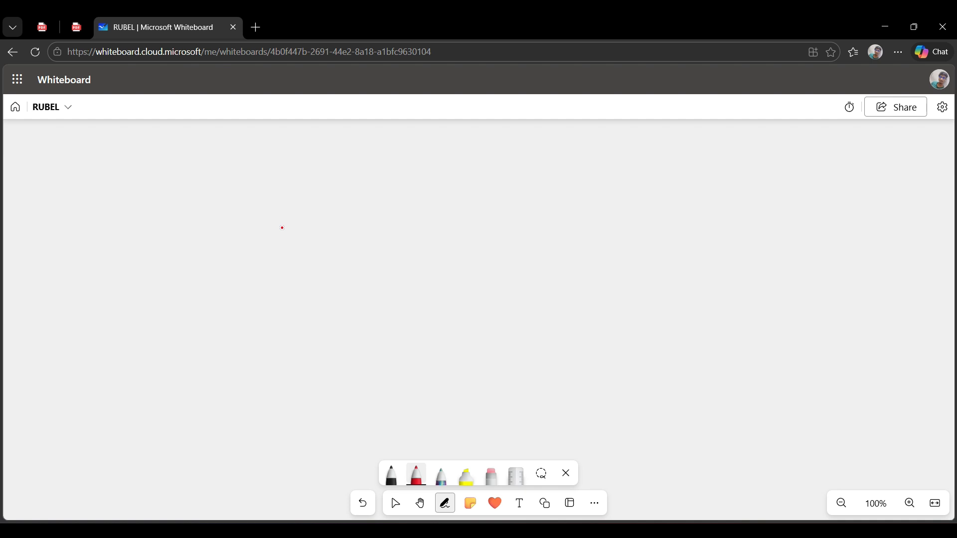
drag(282, 222, 280, 263)
mouse_move(300, 226)
mouse_down()
mouse_move(311, 268)
mouse_move(330, 247)
mouse_move(338, 265)
mouse_up()
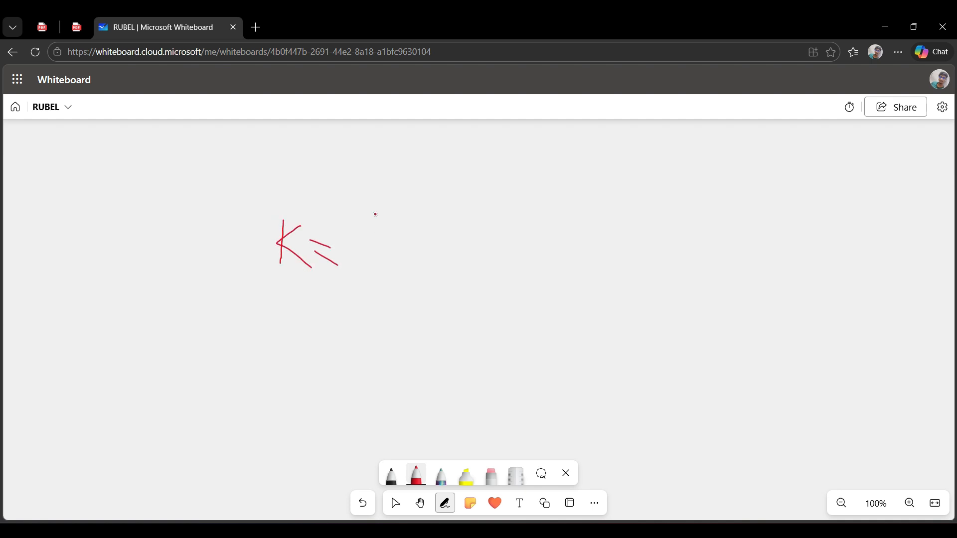
mouse_move(376, 214)
mouse_down()
mouse_move(377, 250)
mouse_move(400, 218)
mouse_move(393, 232)
mouse_up()
mouse_move(355, 257)
mouse_down()
mouse_move(432, 269)
mouse_move(373, 324)
mouse_move(394, 313)
mouse_move(390, 298)
mouse_up()
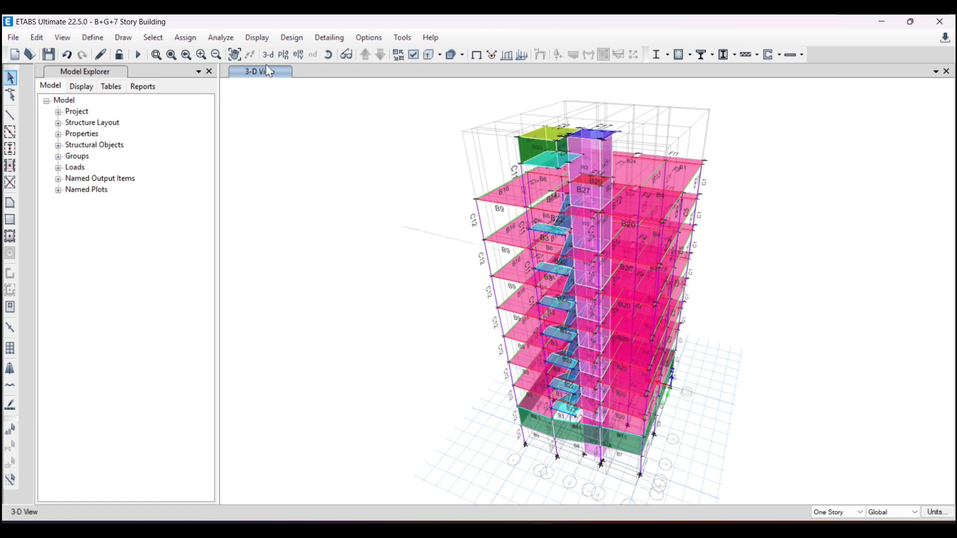
Step: Switch to ETABS, open the Base story plan view and select all of its joints
click(282, 54)
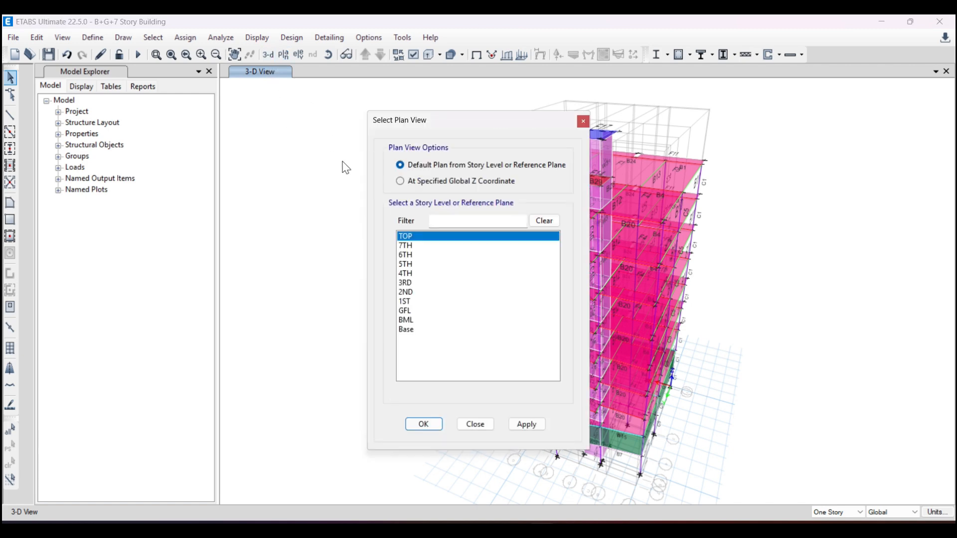
click(428, 330)
click(429, 423)
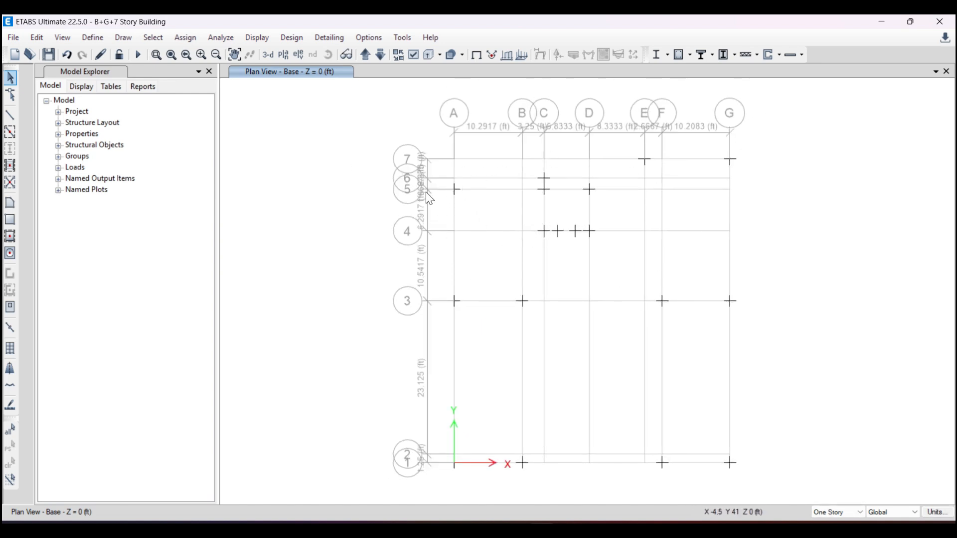
drag(442, 170, 483, 500)
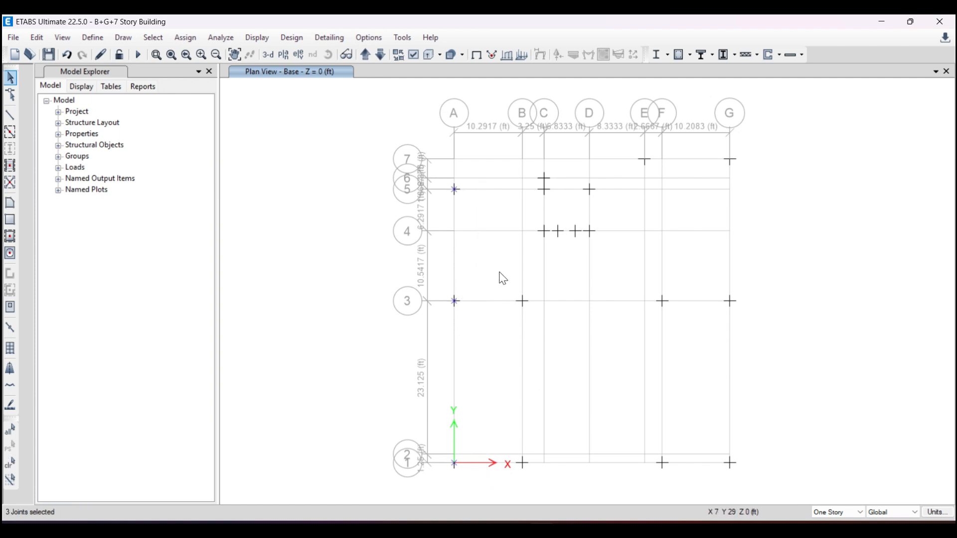
drag(500, 272, 761, 486)
drag(505, 146, 761, 268)
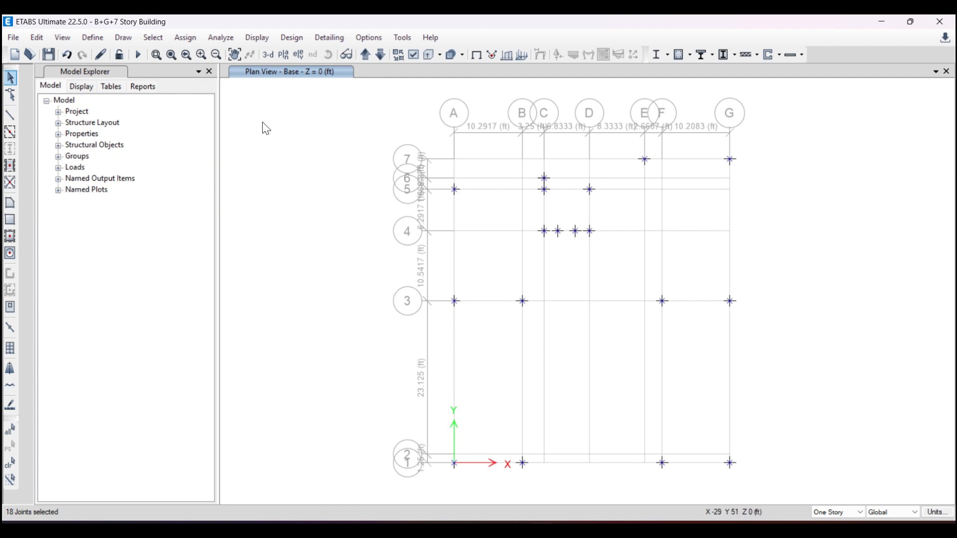
Step: Assign fixed restraints to the selected base joints, restraining translation and rotation in X, Y and Z
click(191, 43)
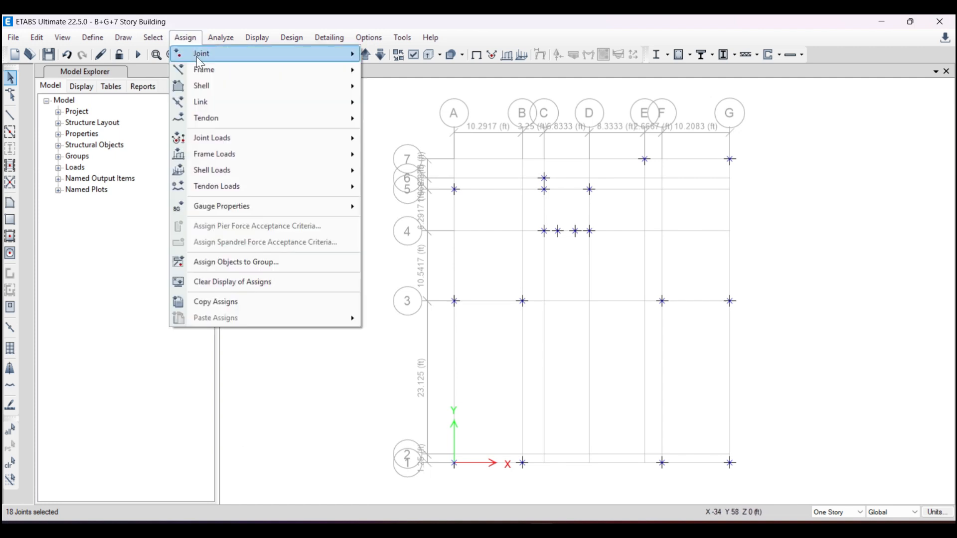
mouse_move(349, 55)
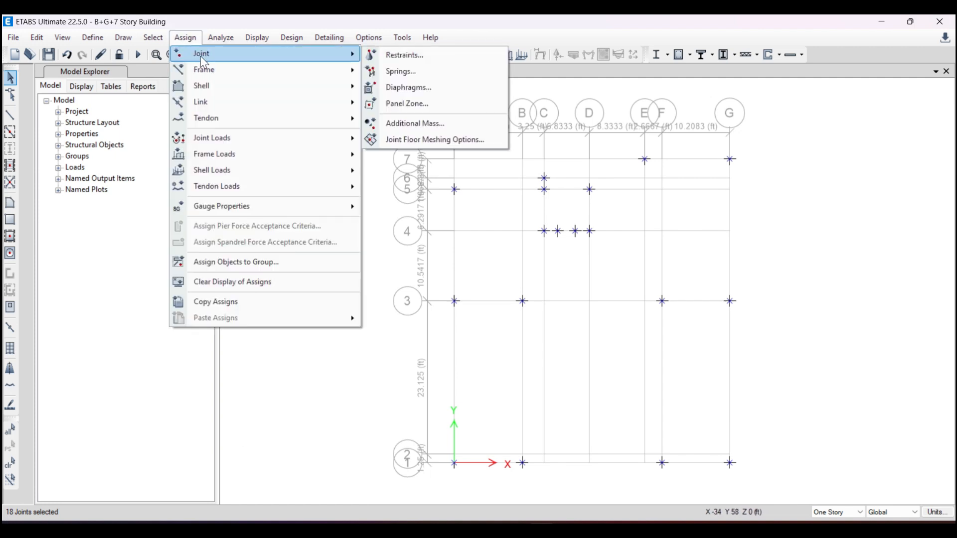
click(390, 56)
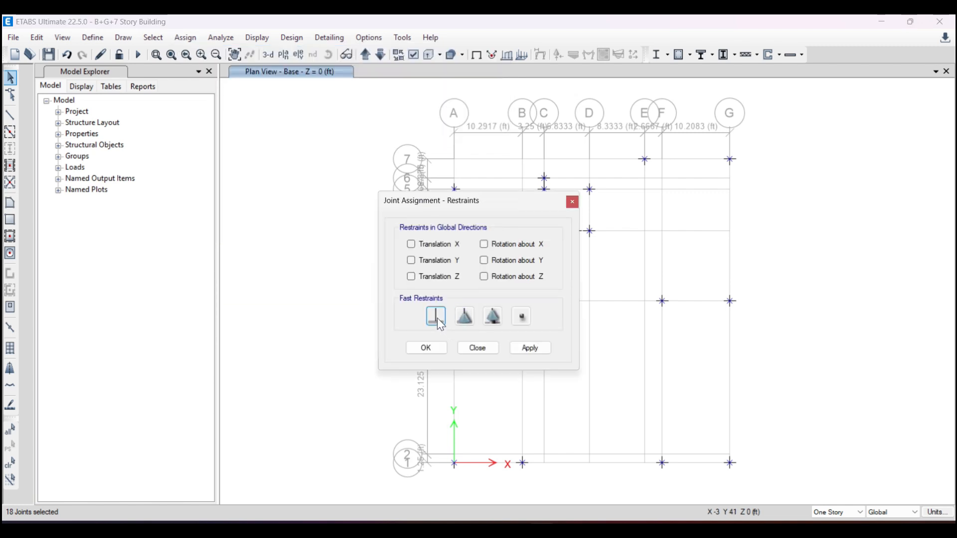
click(438, 318)
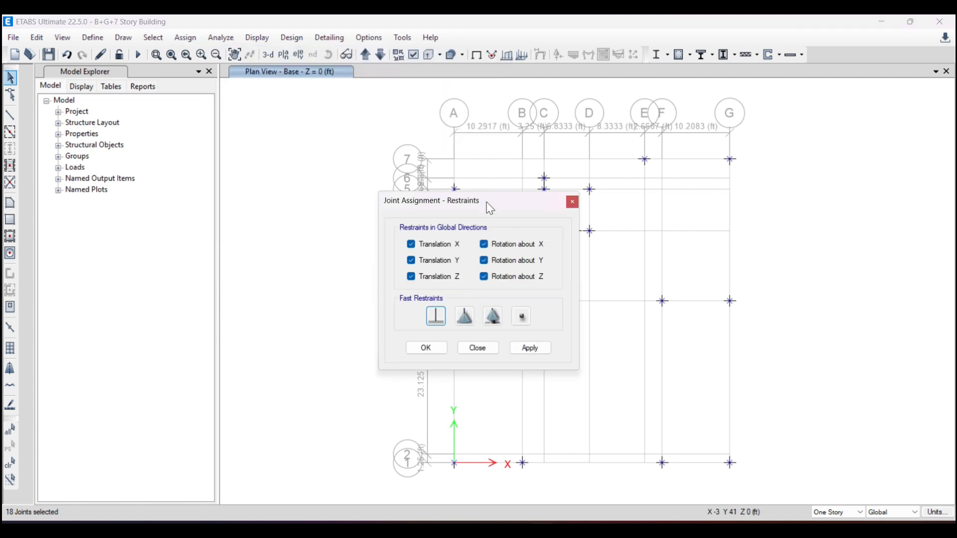
drag(487, 201, 257, 137)
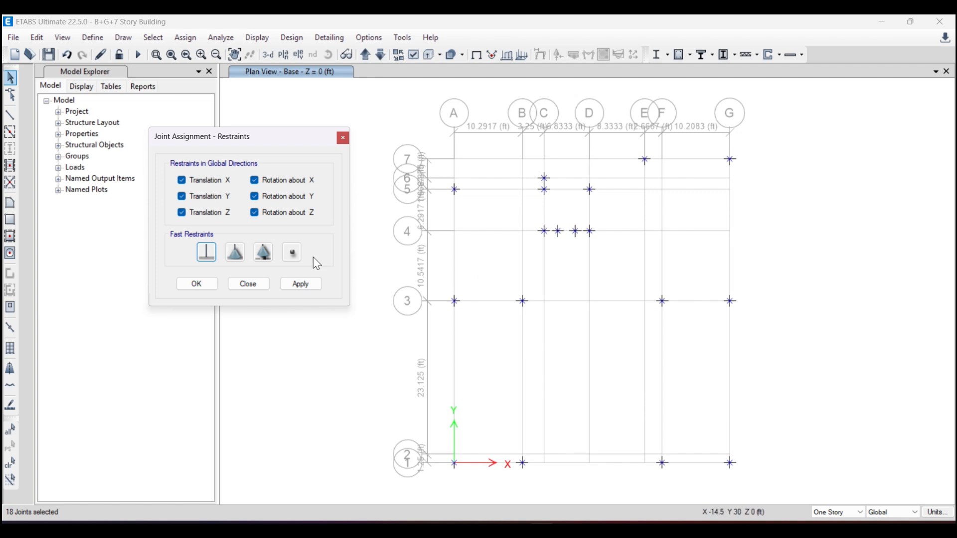
click(307, 284)
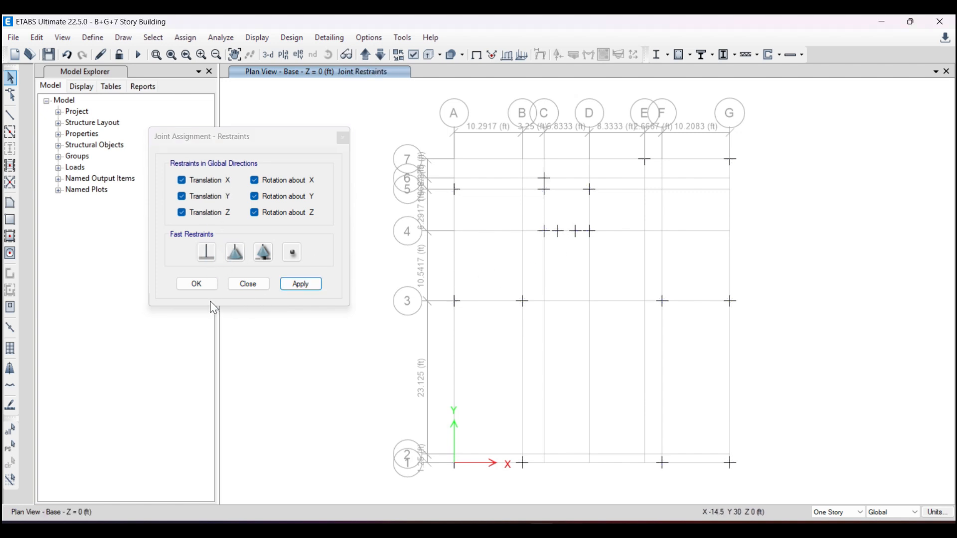
click(197, 285)
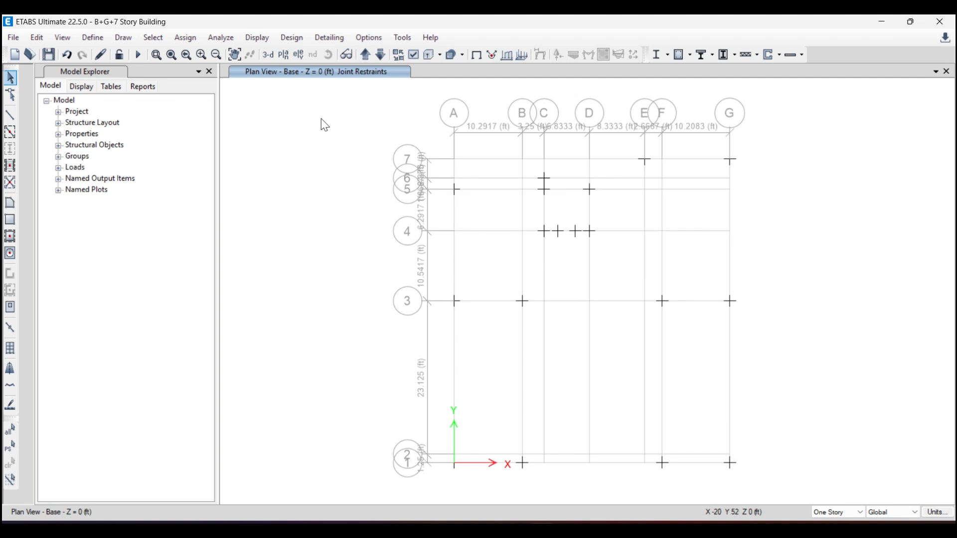
Step: Check the restraint assignments of the base joint at grid A-5, and save the model
right_click(455, 190)
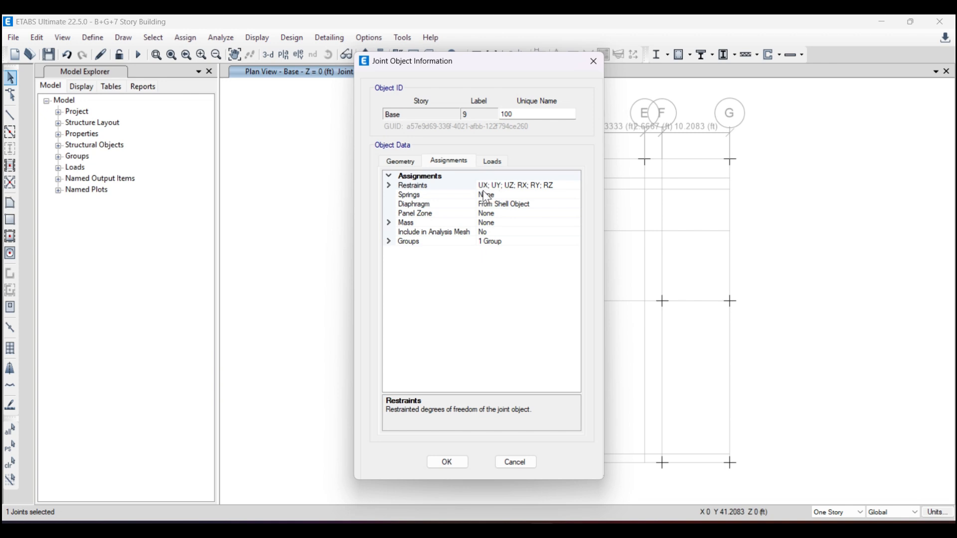
click(594, 61)
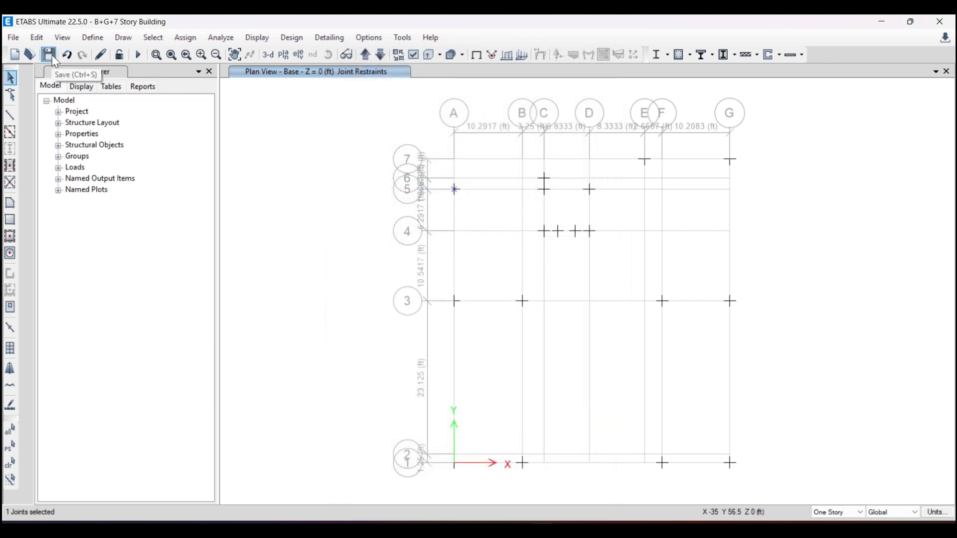
click(48, 54)
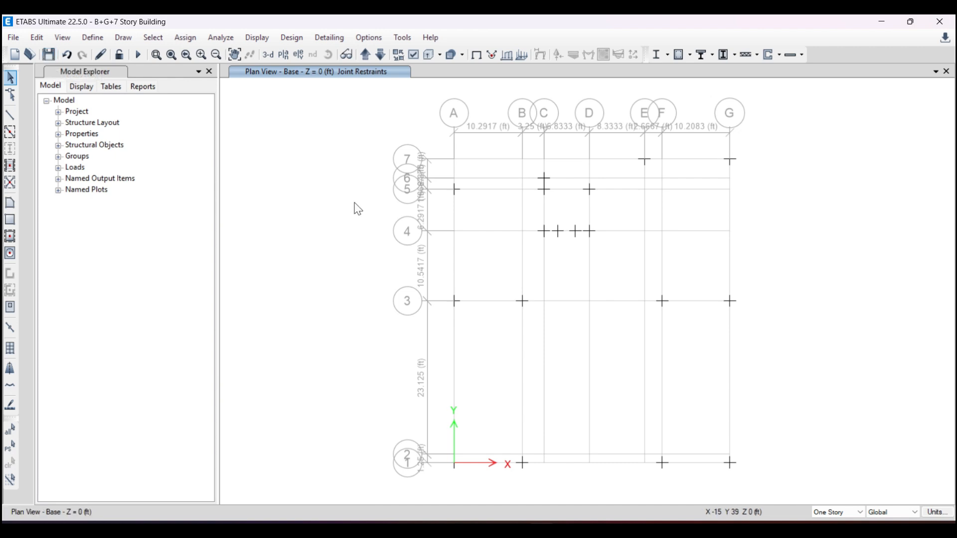
drag(286, 134, 348, 203)
Step: Switch to the BNBC 2020 PDF, go to page 937 and examine the moment of inertia values for compression and flexural members
key(alt+Tab)
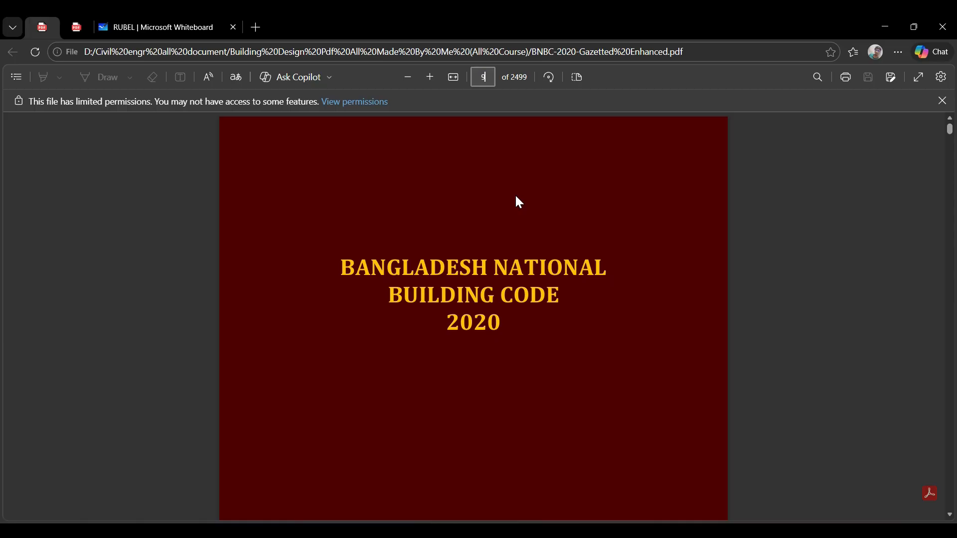
text(937)
key(Return)
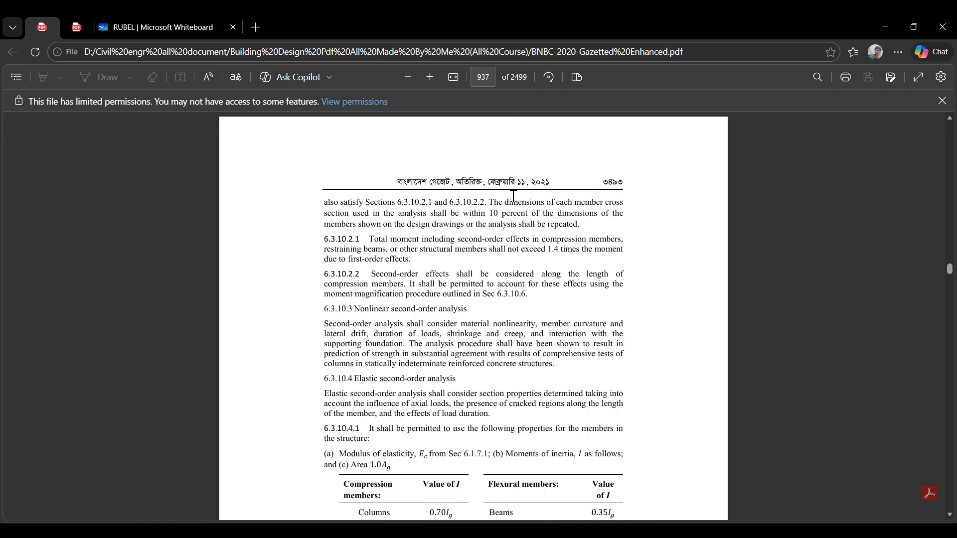
scroll(394, 366, down, 4)
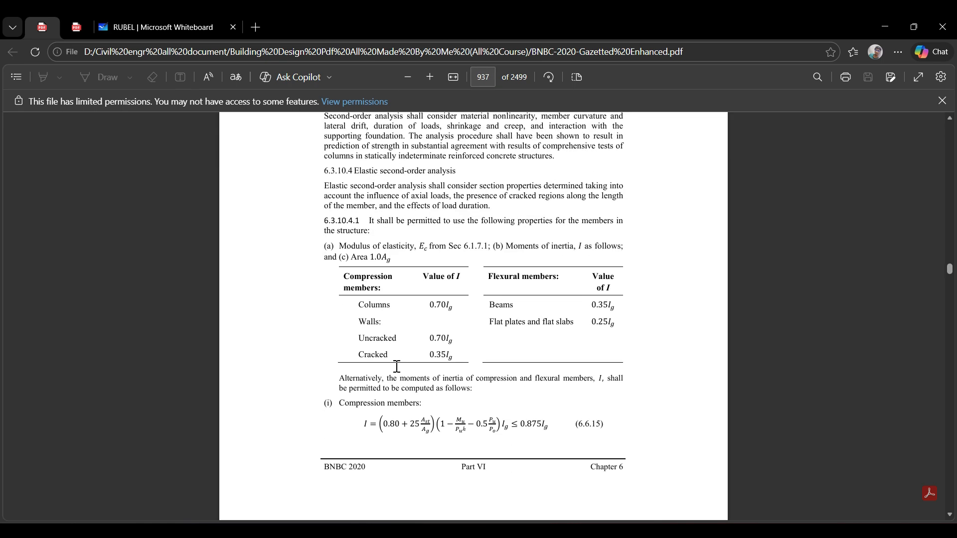
scroll(398, 329, down, 1)
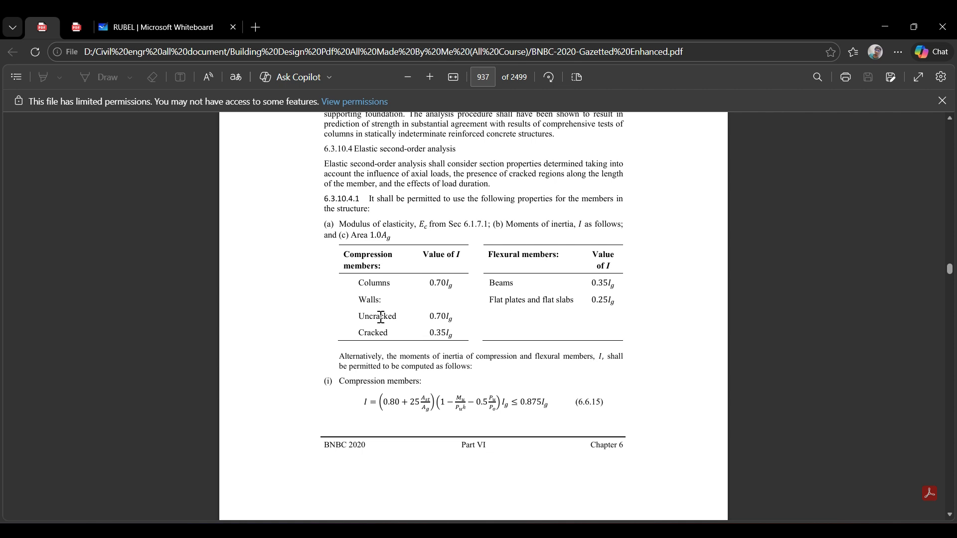
right_click(393, 285)
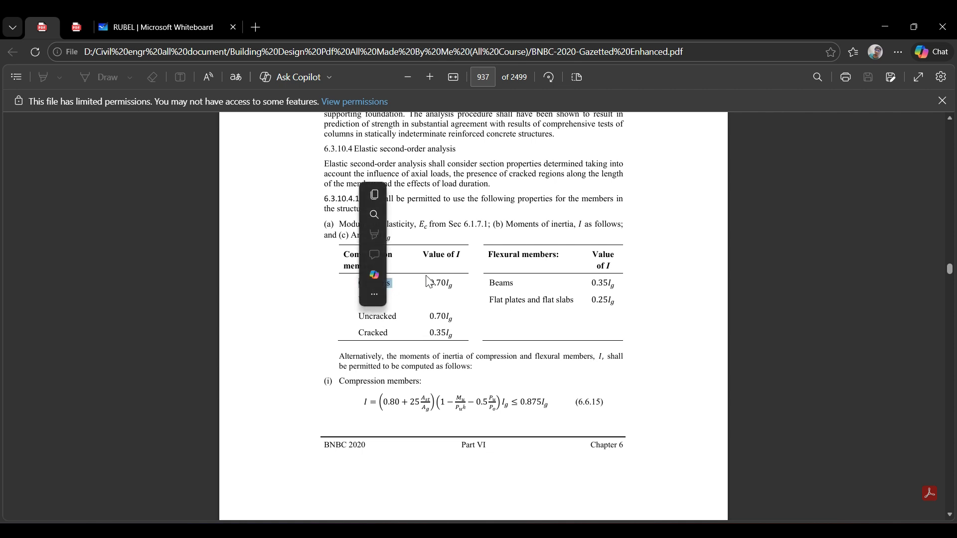
click(496, 282)
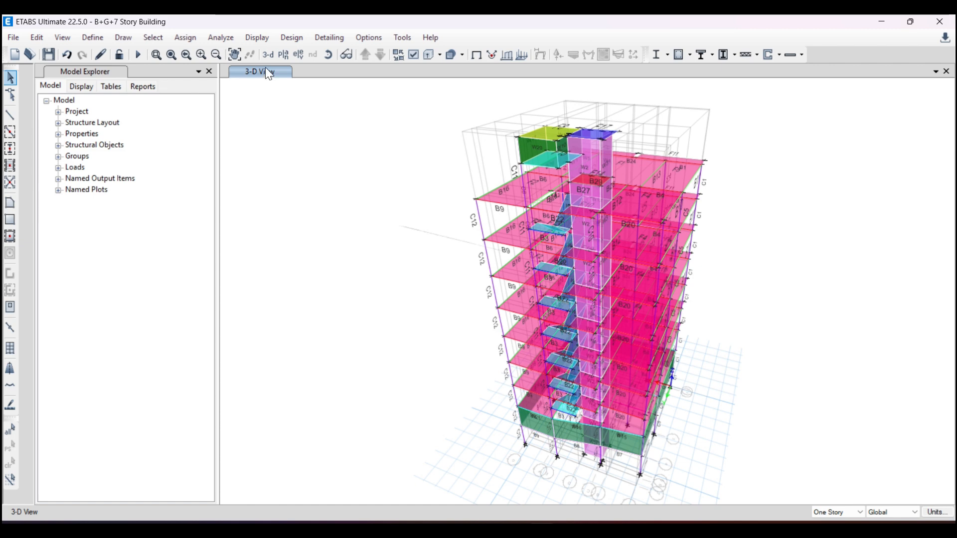
Step: Return to the ETABS model, display the Base story in plan and select every joint on it
click(283, 54)
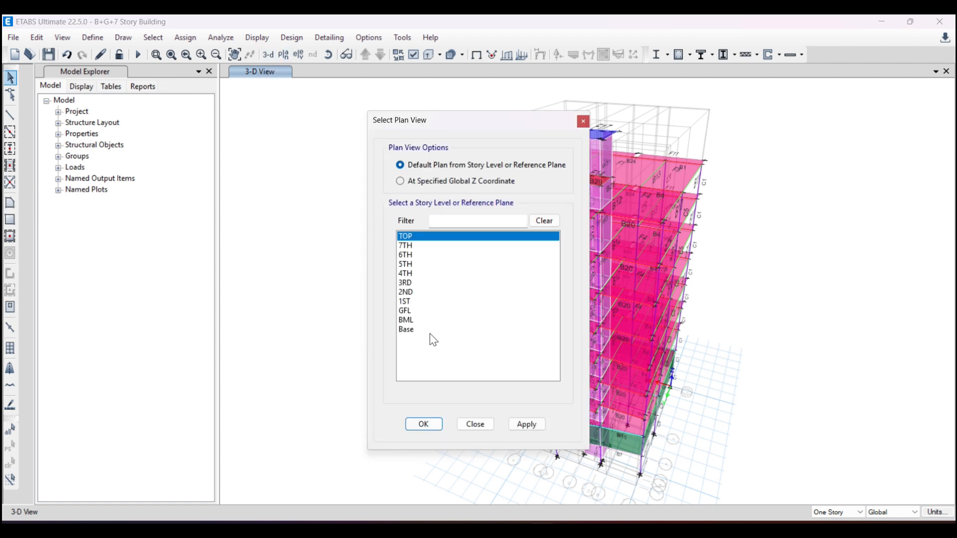
click(428, 331)
click(430, 425)
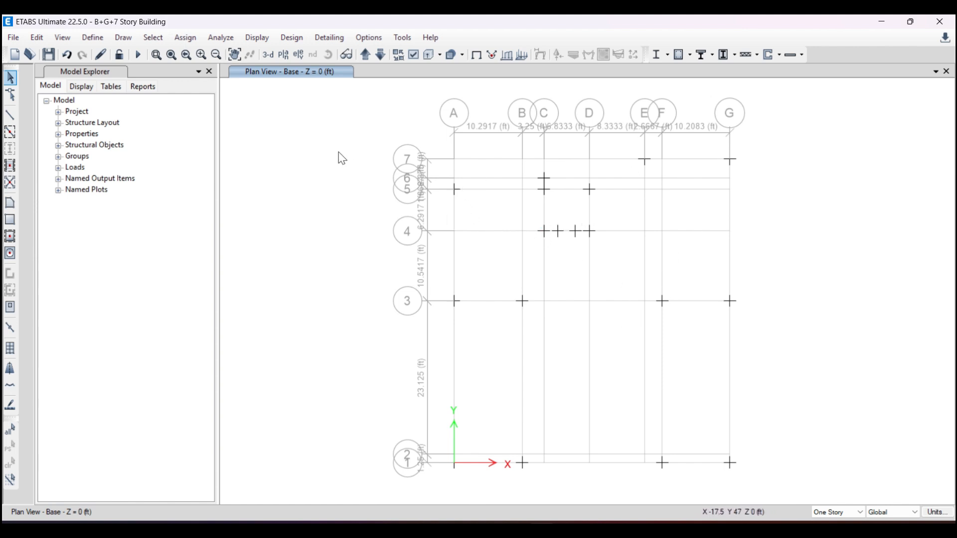
drag(443, 170, 481, 493)
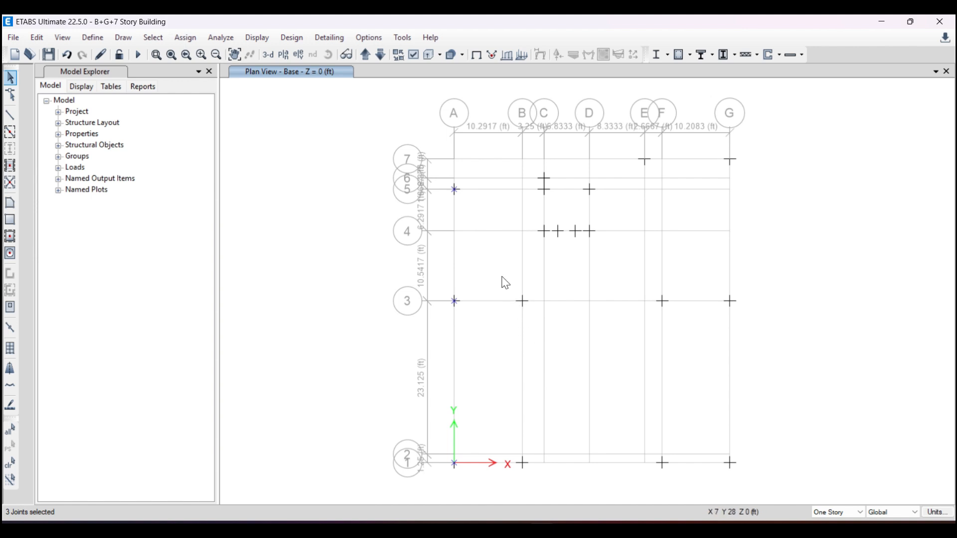
drag(500, 272, 760, 493)
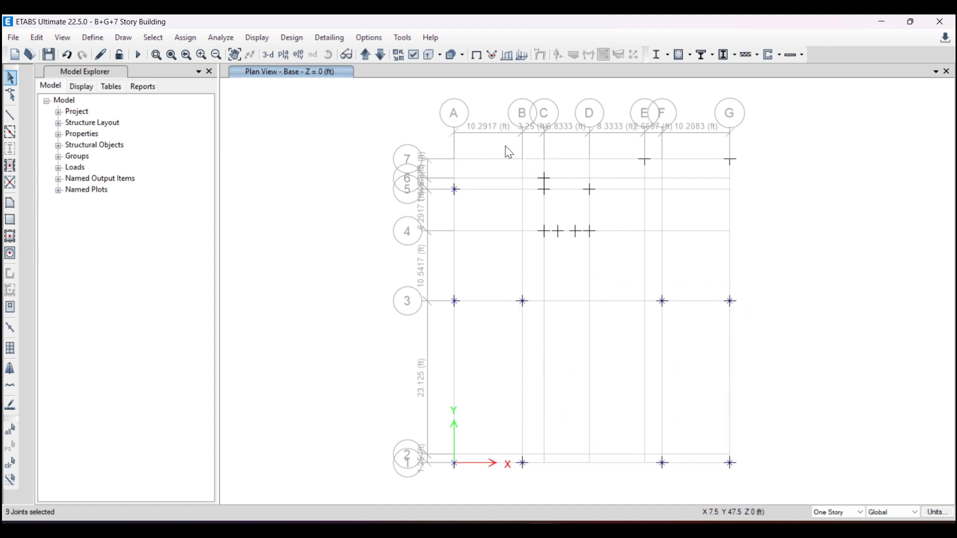
drag(505, 146, 763, 268)
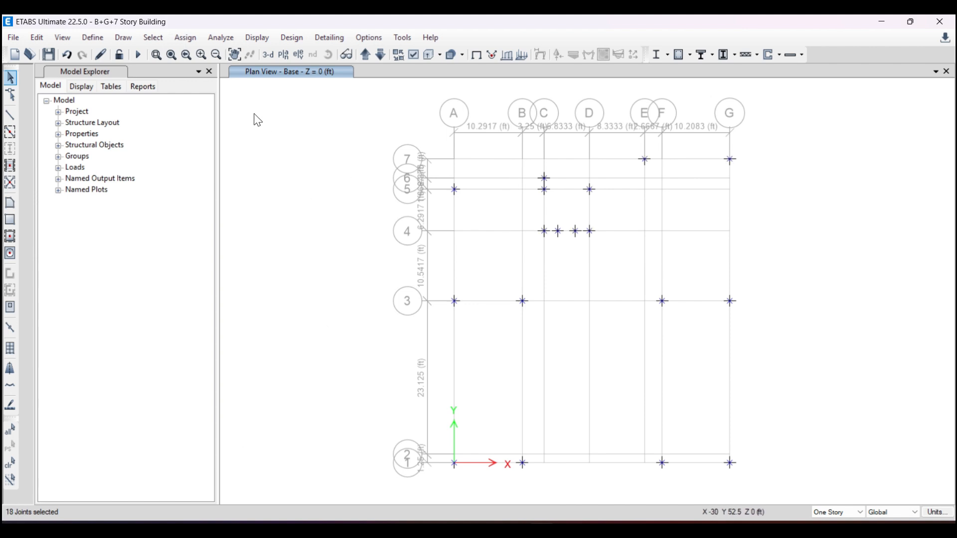
Step: Apply fixed supports to the selected base joints, with all three translations and all three rotations restrained
click(188, 38)
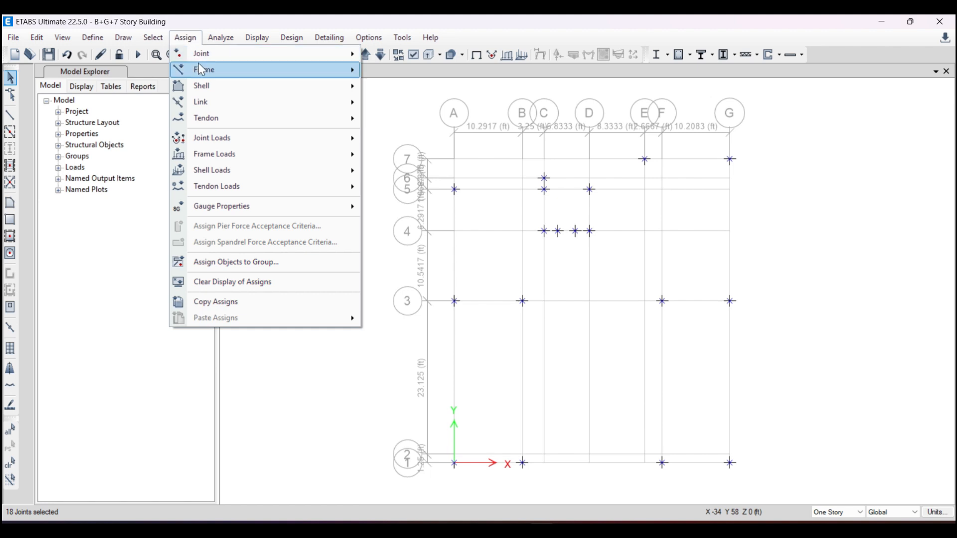
mouse_move(200, 54)
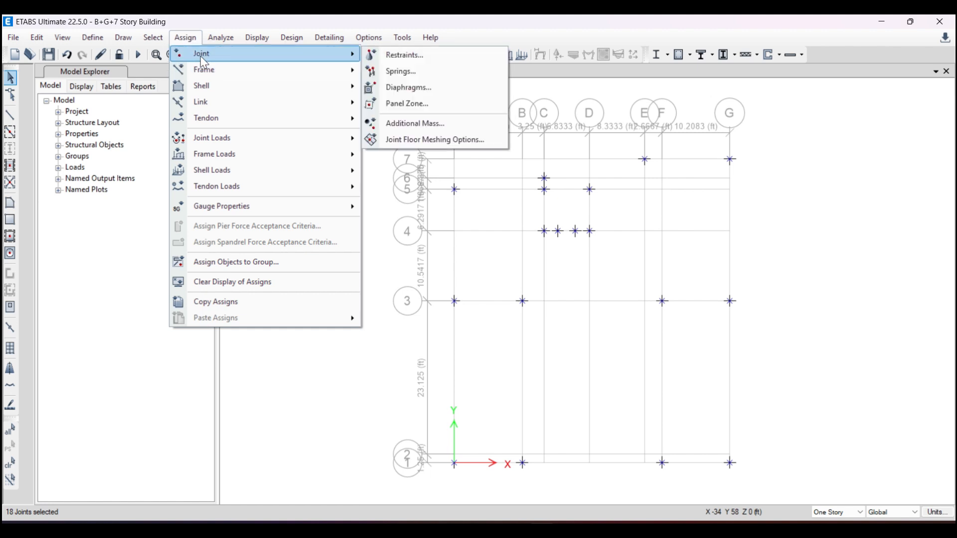
click(390, 56)
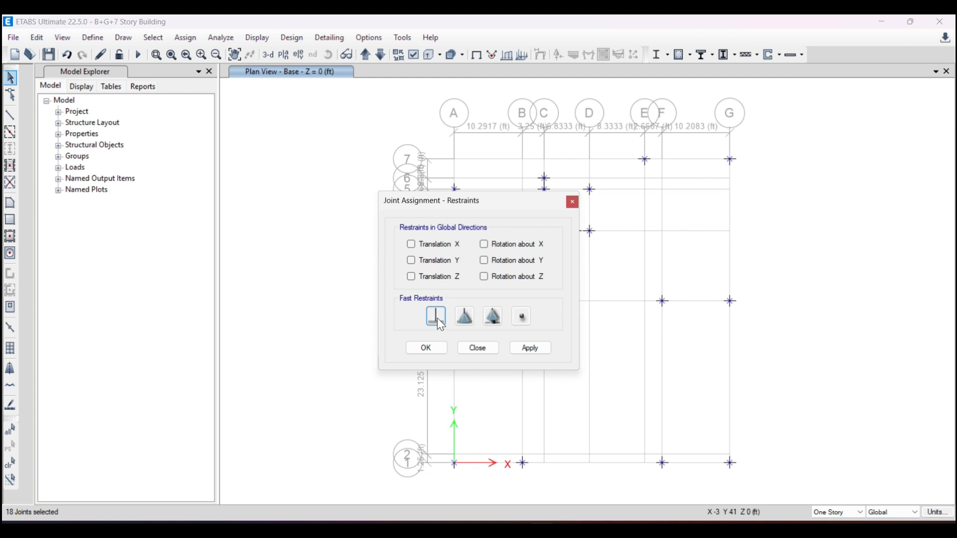
click(437, 318)
drag(487, 202, 258, 139)
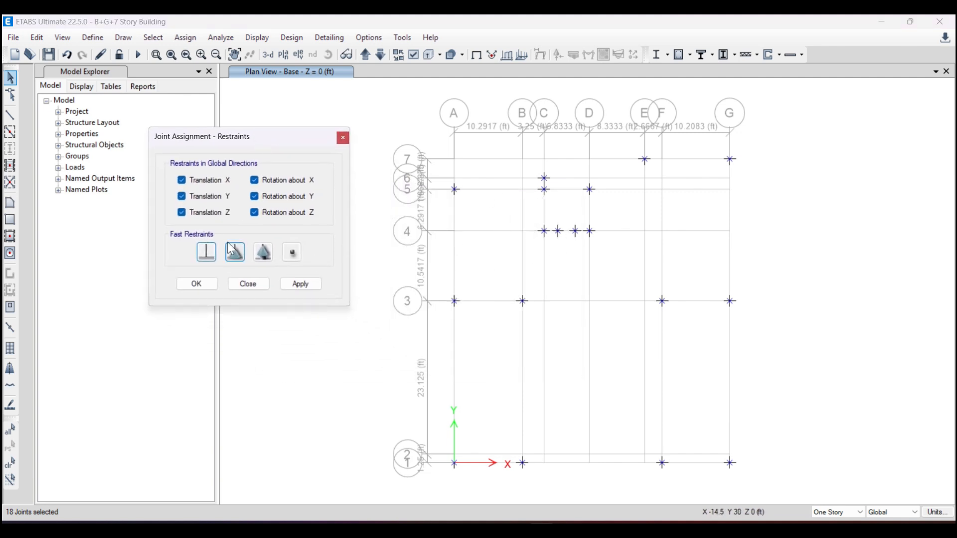
click(306, 285)
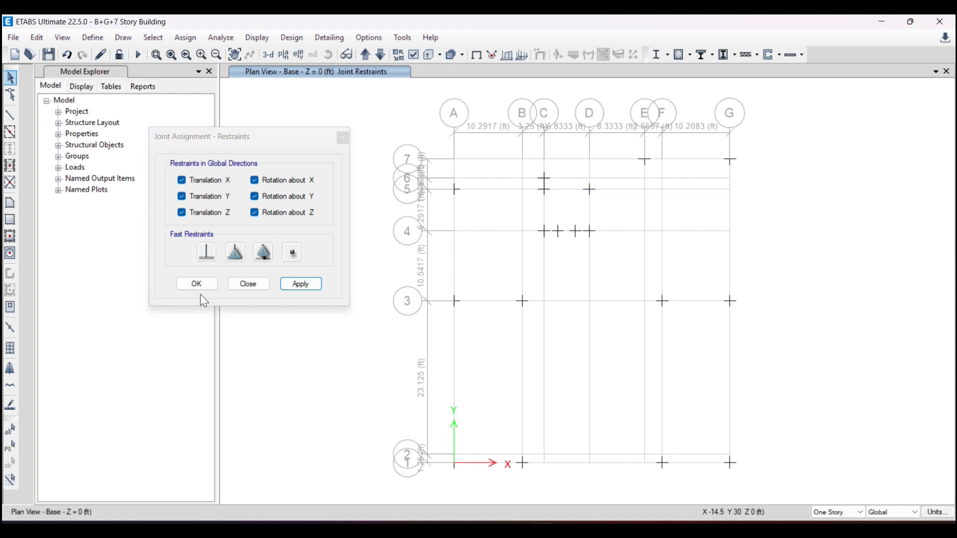
click(196, 285)
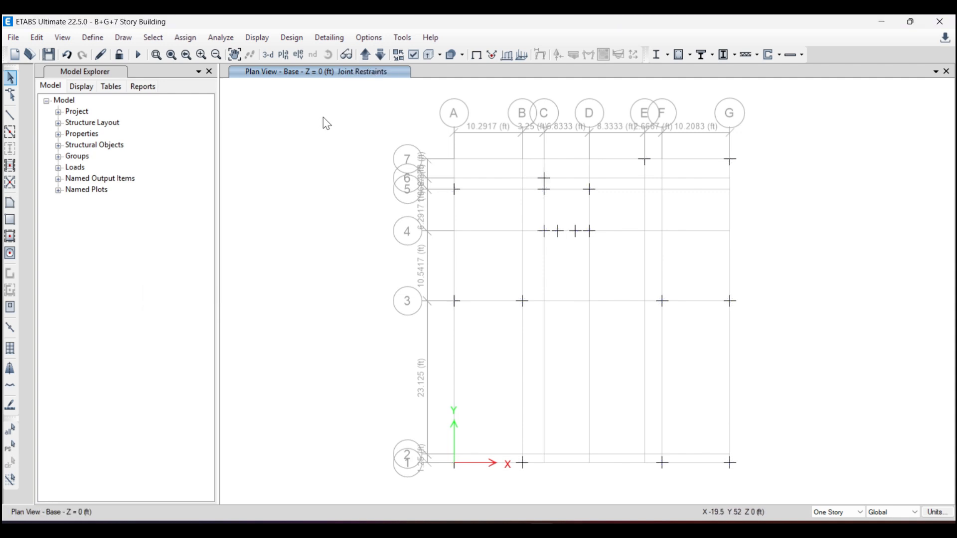
Step: Check the restraints of the base joint at grid A-5 and save the model with its fixed supports
click(454, 189)
right_click(454, 190)
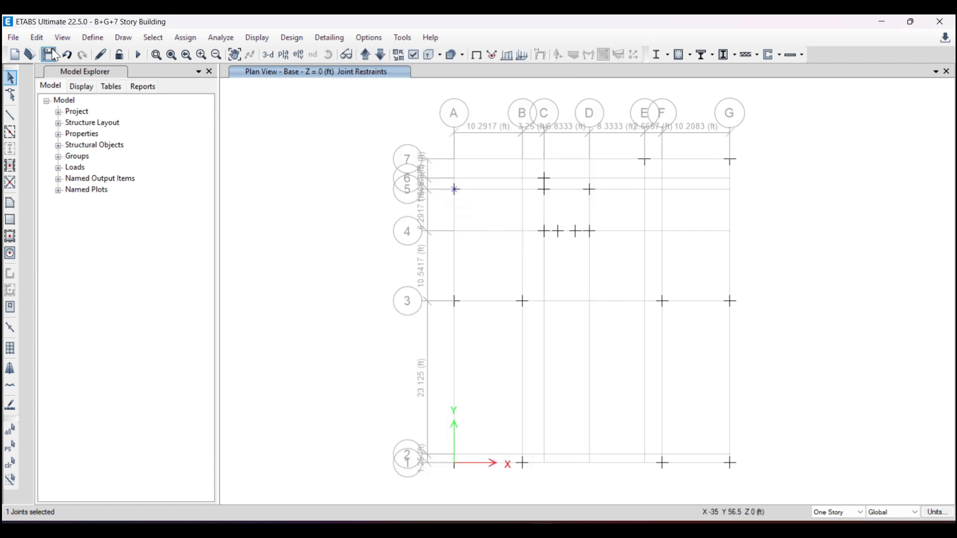
click(48, 54)
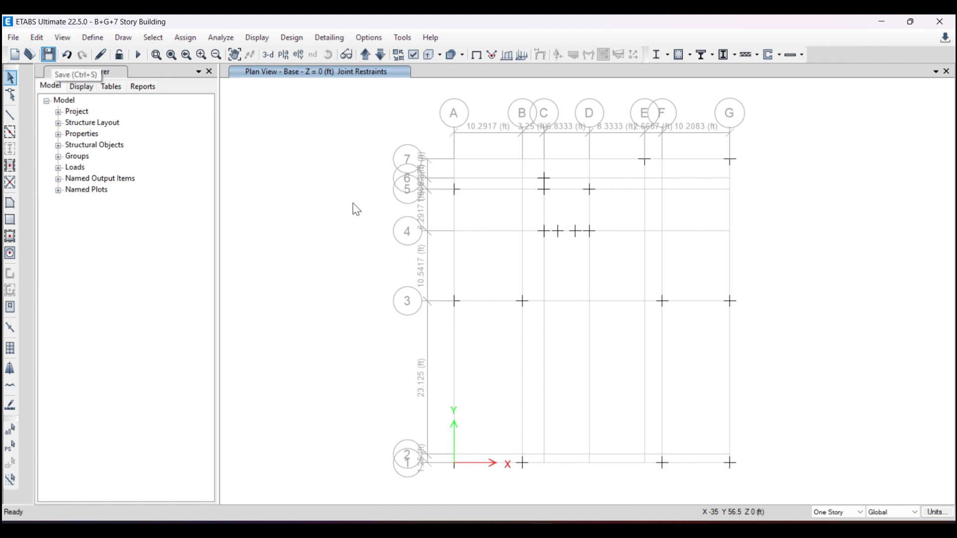
drag(287, 136, 348, 205)
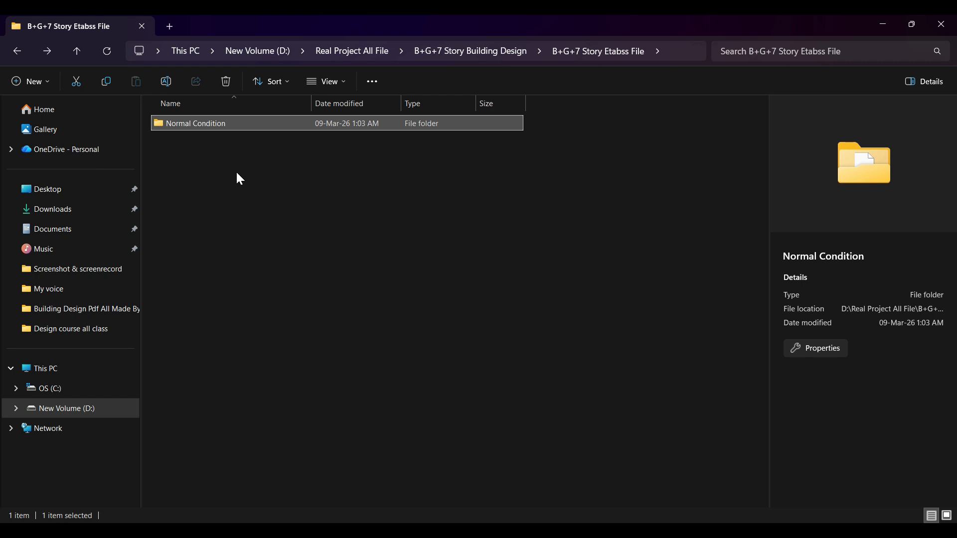
Step: Switch to File Explorer, look through the Normal Condition folder, and create a Service Condition folder beside it in B+G+7 Story Etabss File
double_click(226, 128)
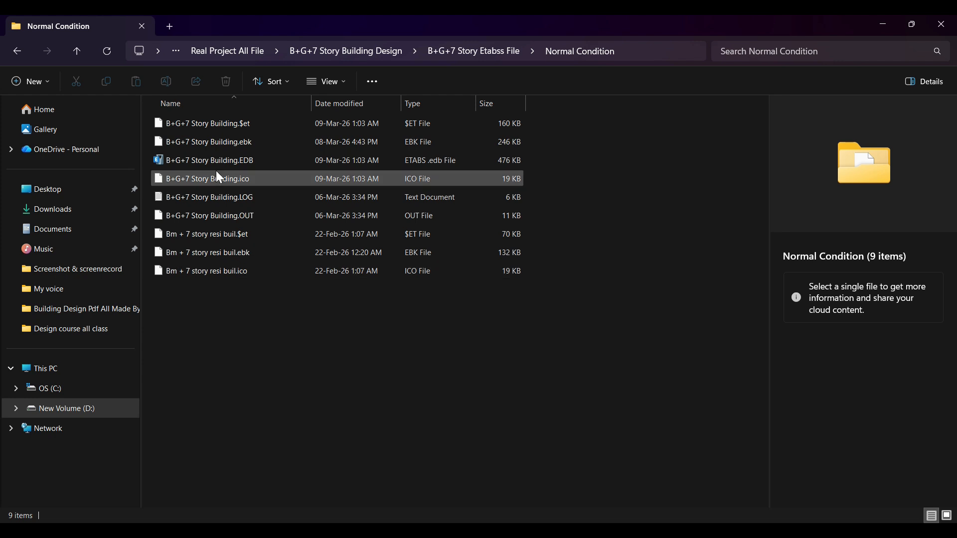
click(17, 50)
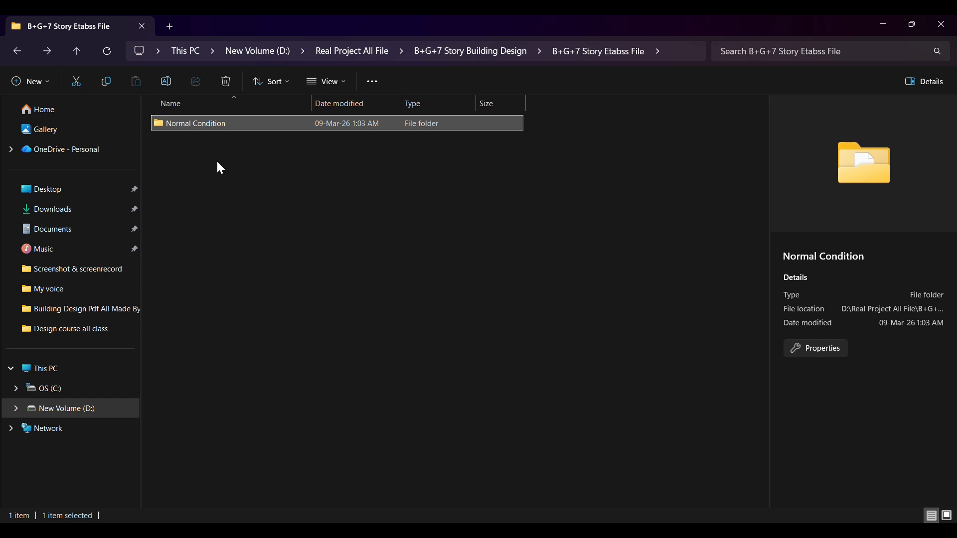
click(44, 85)
click(70, 112)
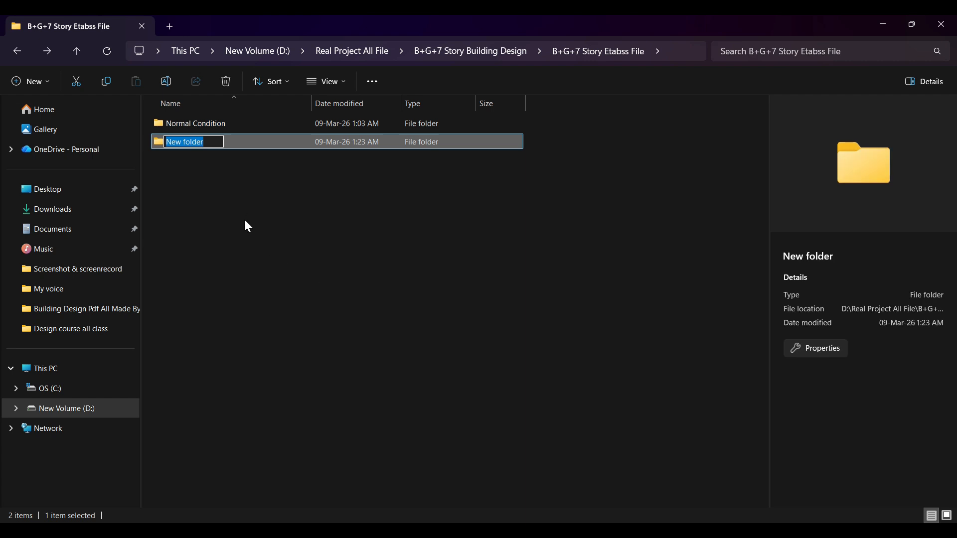
text(S)
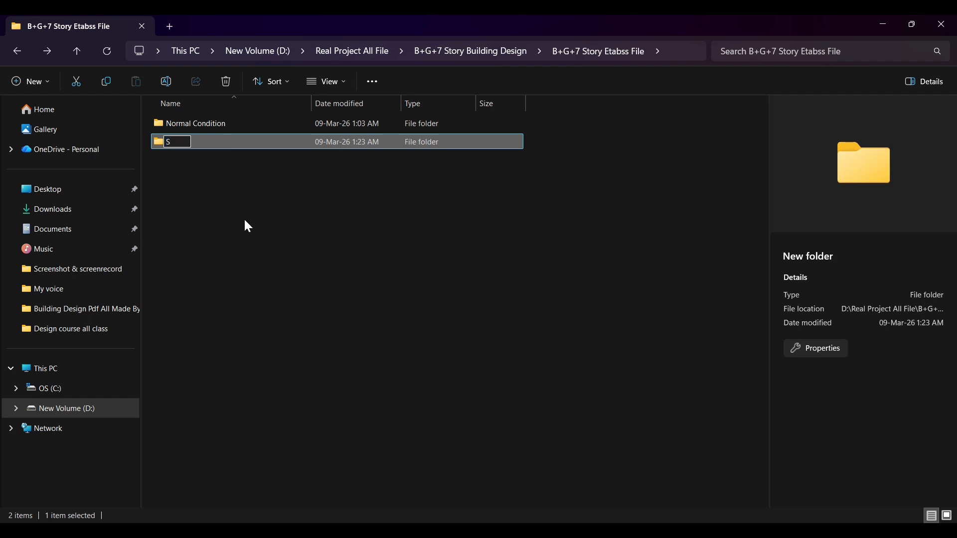
text(ervice Cond)
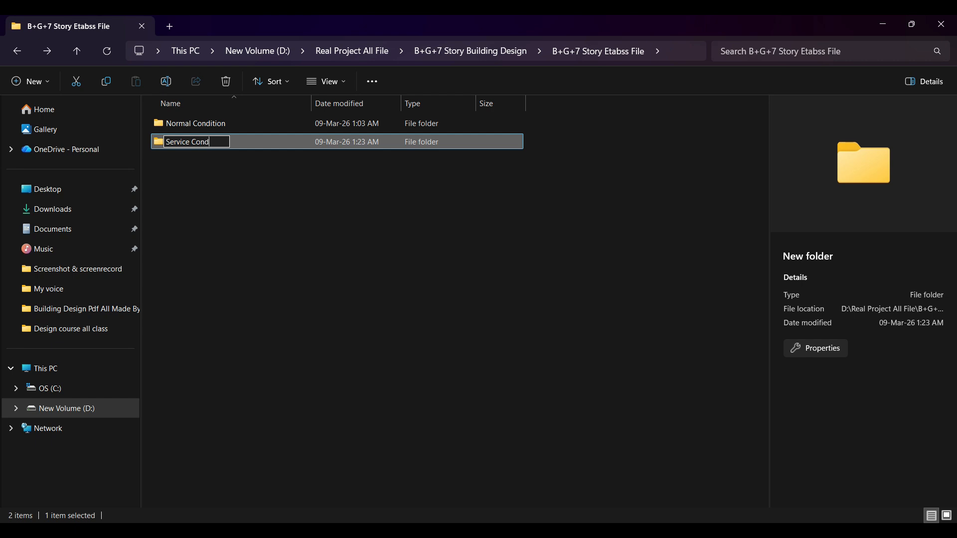
text(ition)
key(Return)
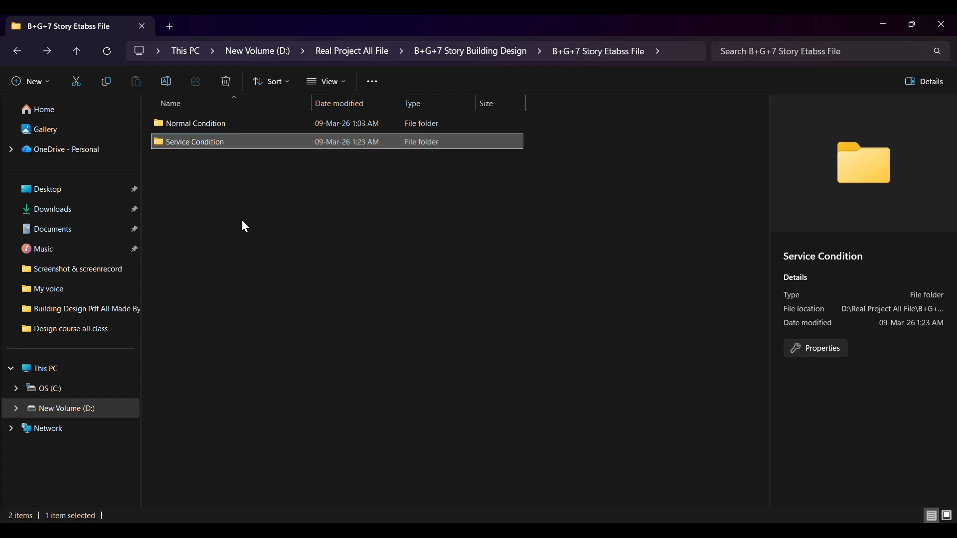
Step: Create another folder named Ultimate Condition in B+G+7 Story Etabss File
click(43, 83)
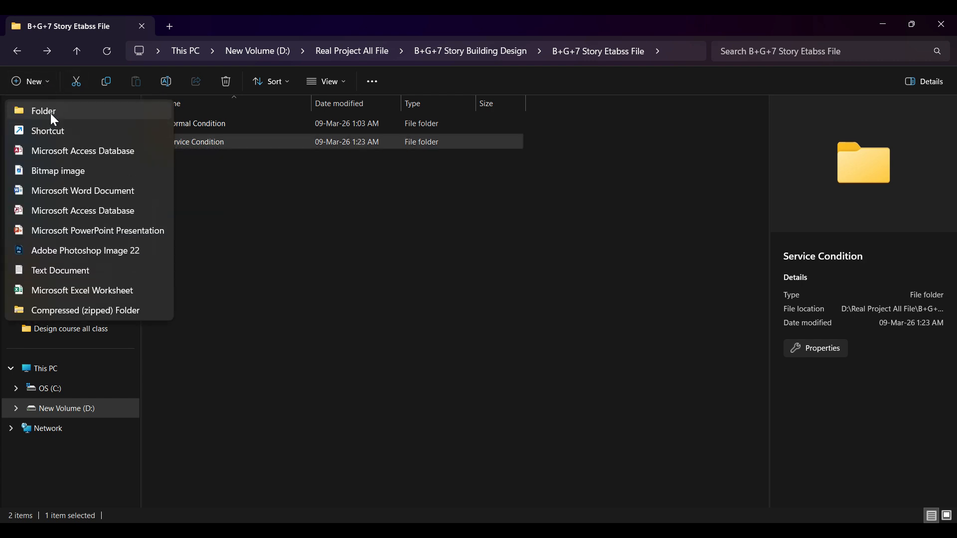
click(54, 114)
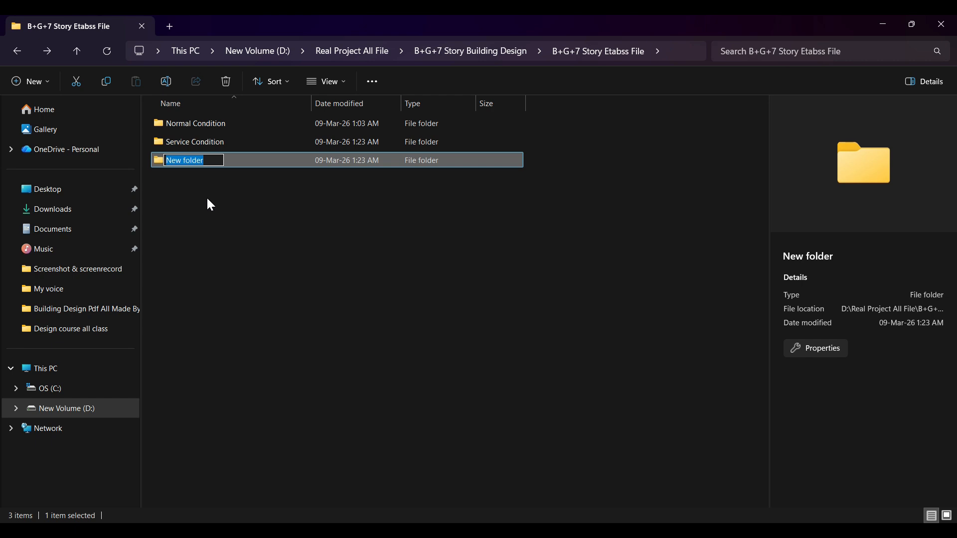
text(U)
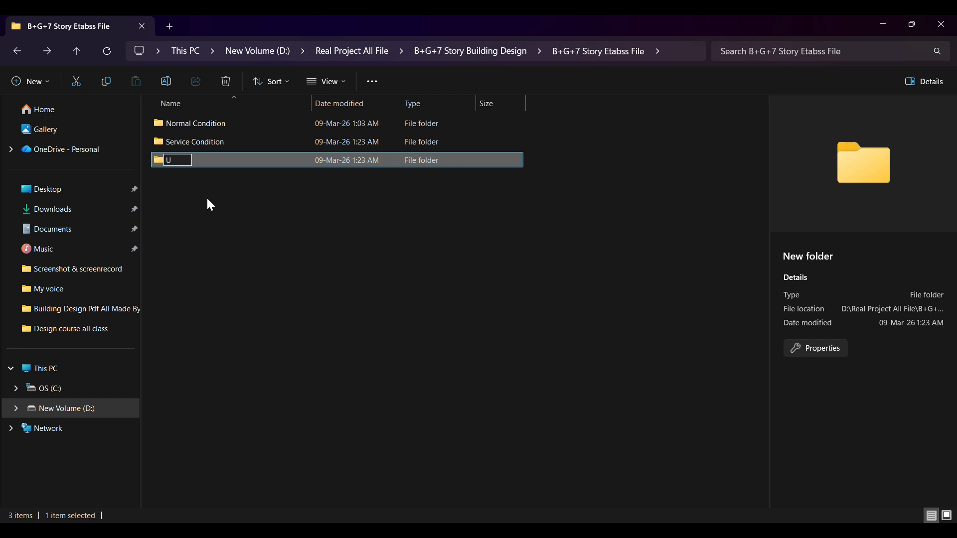
text(ltimate Cond)
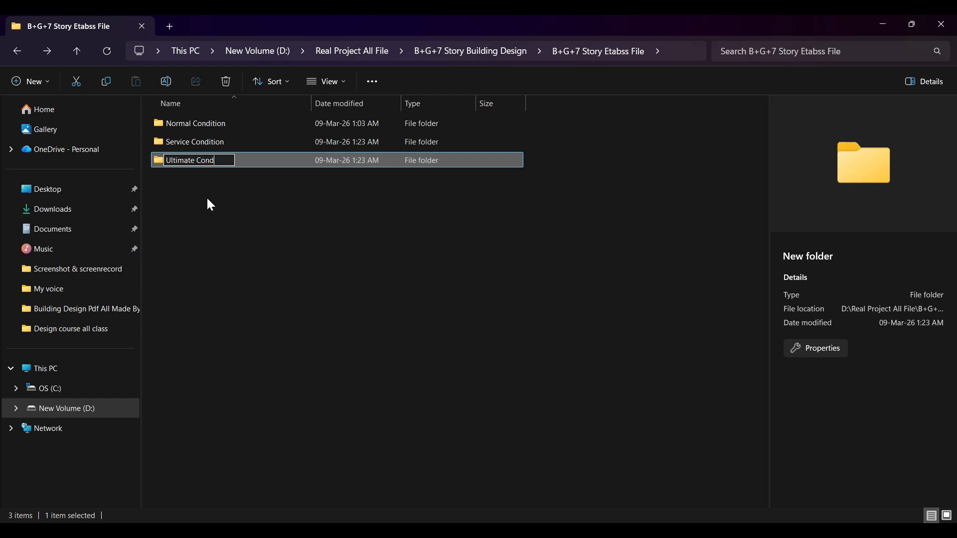
text(ition)
click(220, 202)
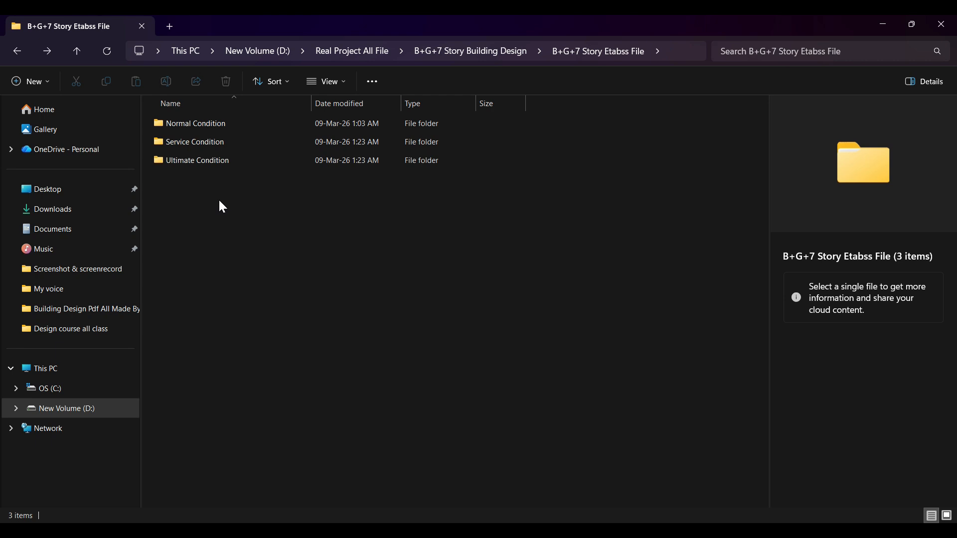
Step: Copy all model files from the Normal Condition folder into the Service Condition folder
double_click(226, 125)
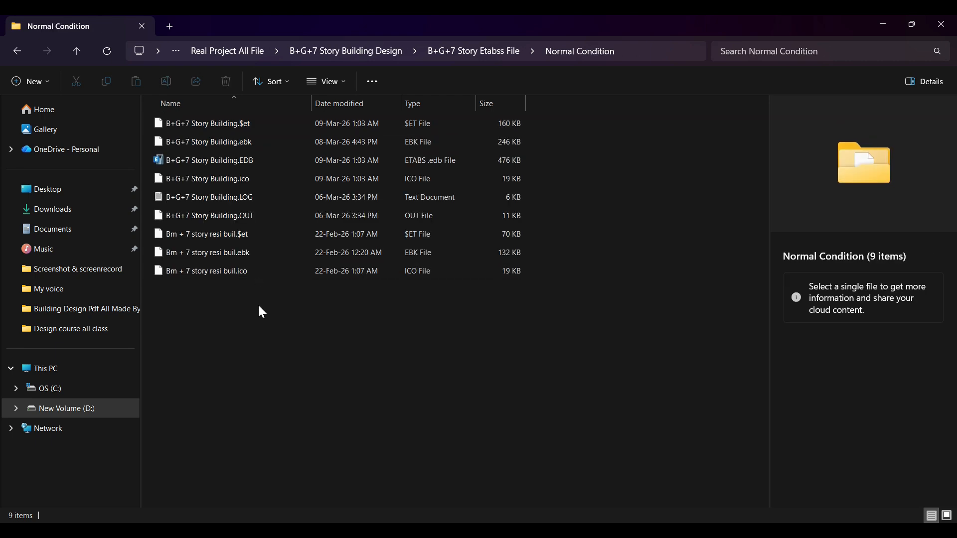
drag(258, 307, 202, 119)
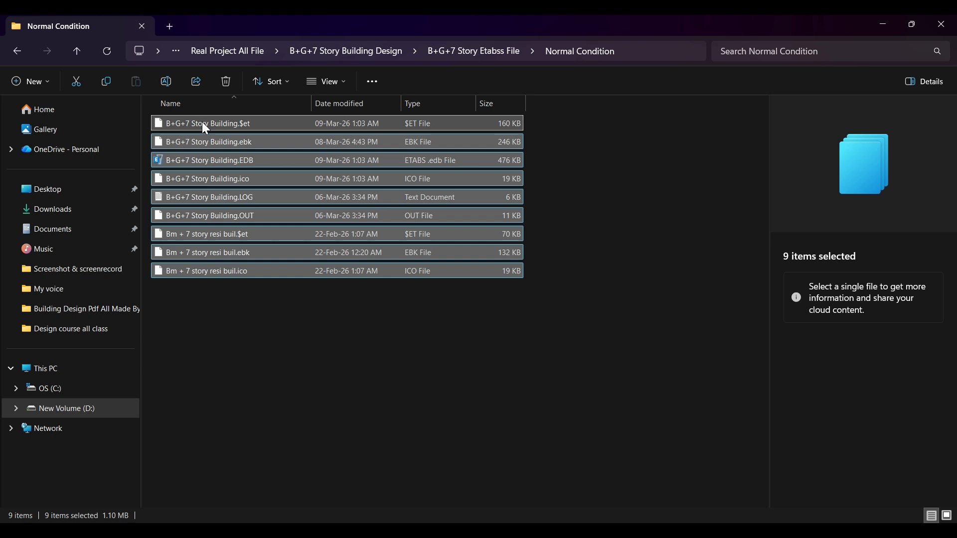
click(105, 88)
click(17, 54)
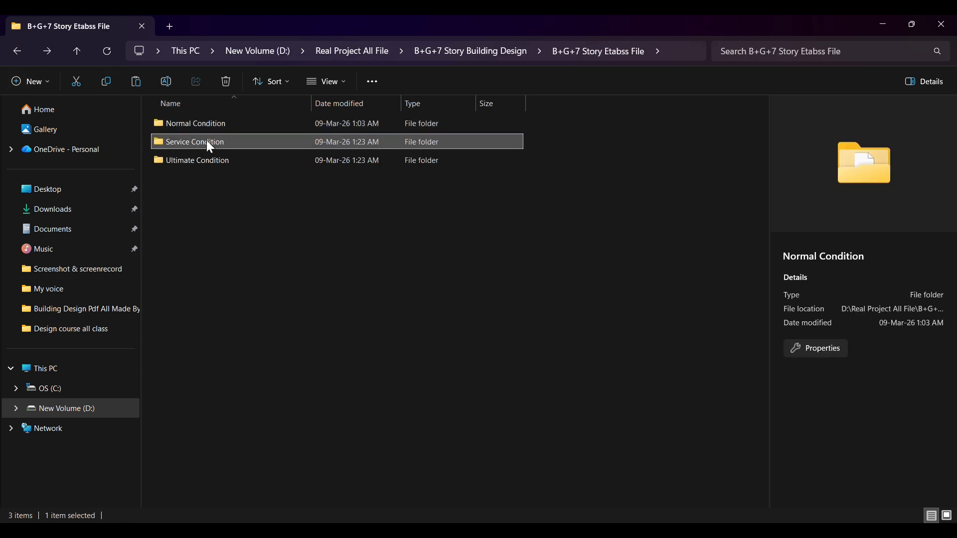
double_click(206, 139)
right_click(306, 280)
click(322, 294)
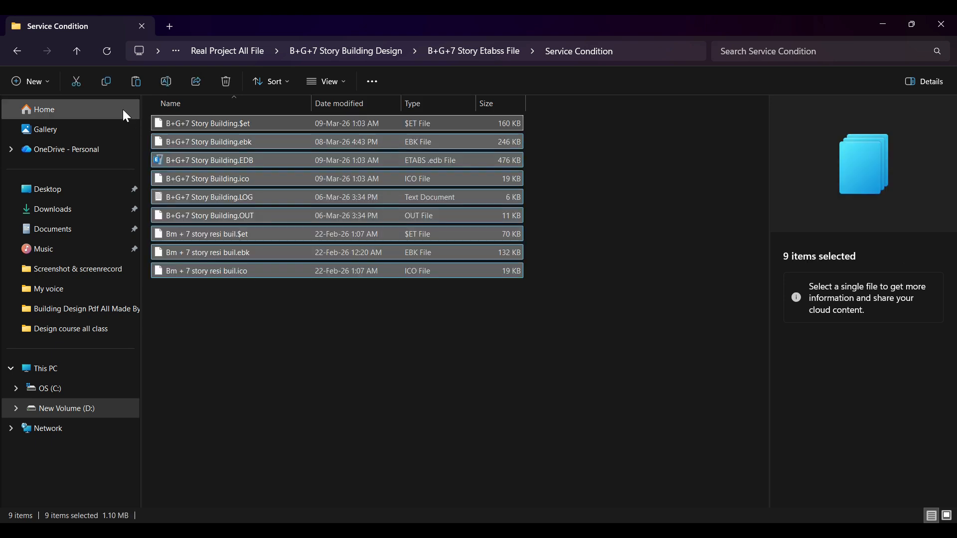
Step: Paste the same copied model files into the Ultimate Condition folder and return to the parent folder
click(17, 52)
click(206, 161)
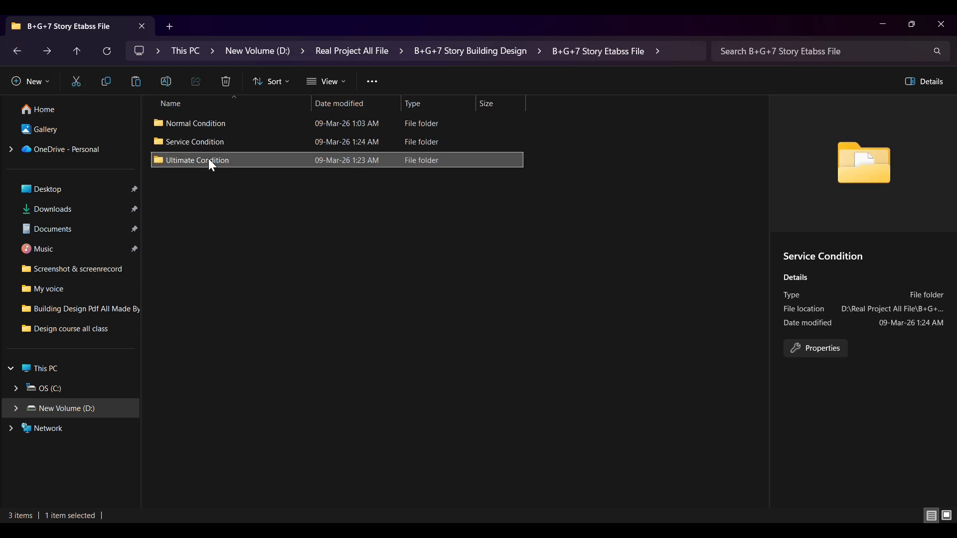
double_click(209, 160)
right_click(242, 217)
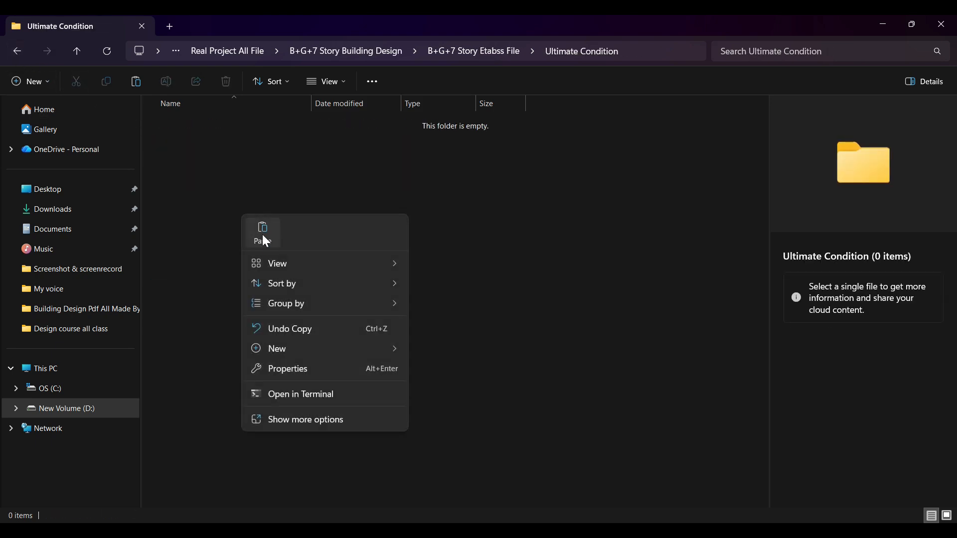
click(263, 234)
click(267, 319)
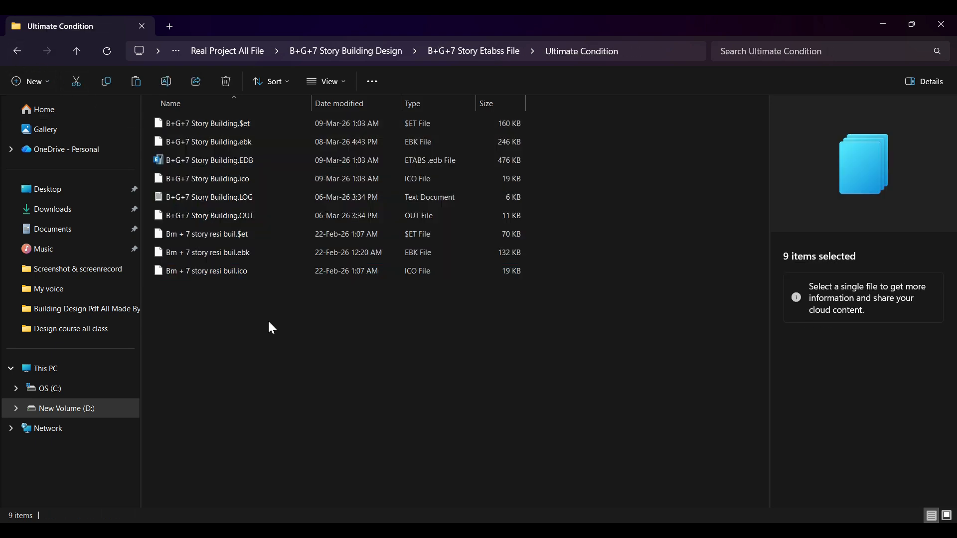
click(17, 51)
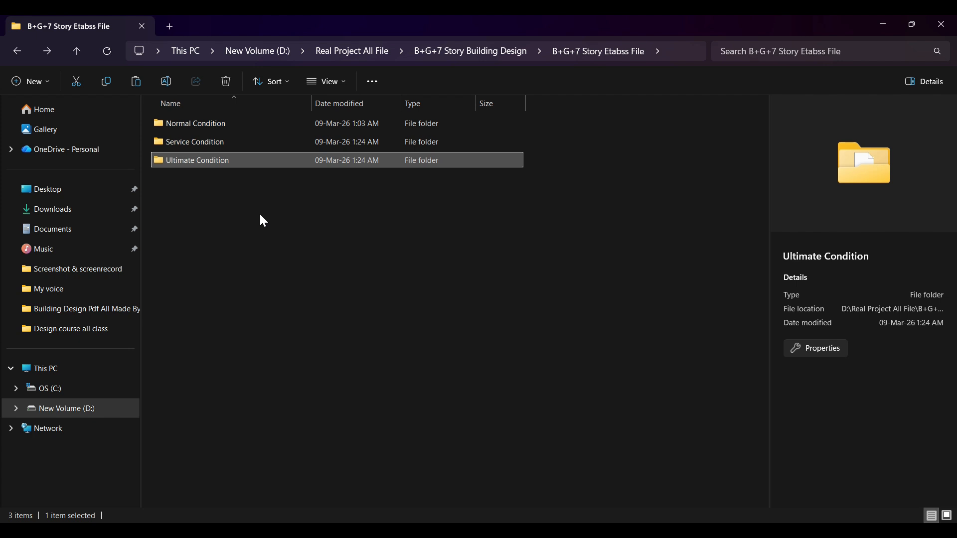
click(229, 145)
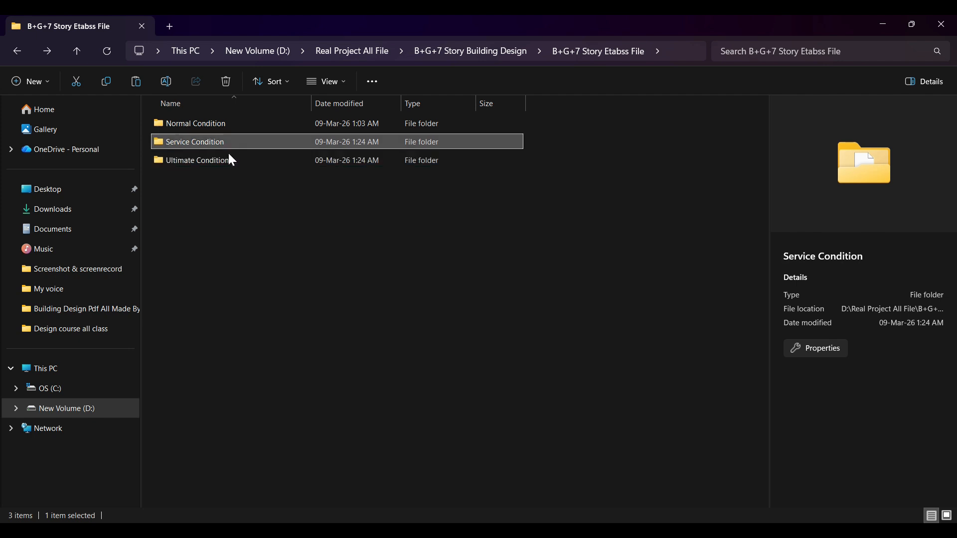
click(225, 163)
click(219, 123)
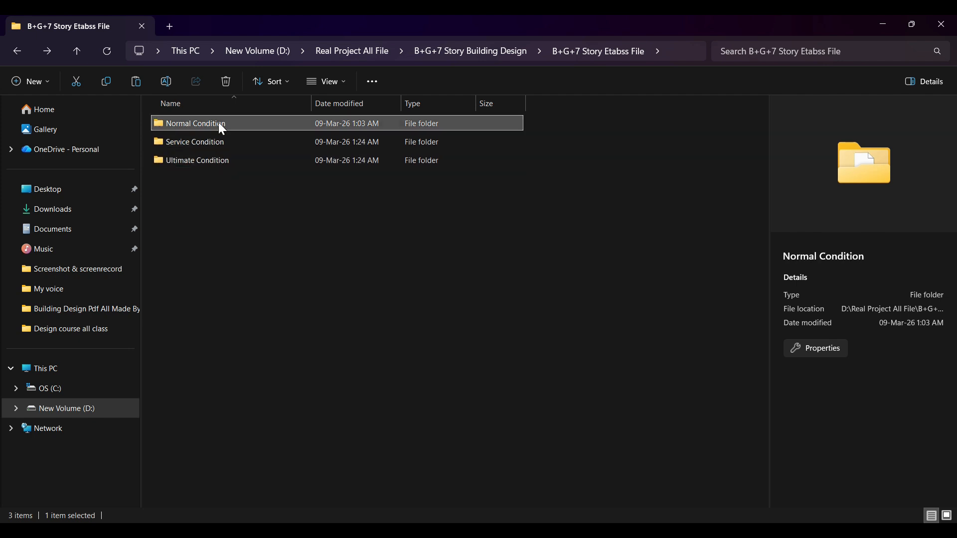
click(218, 141)
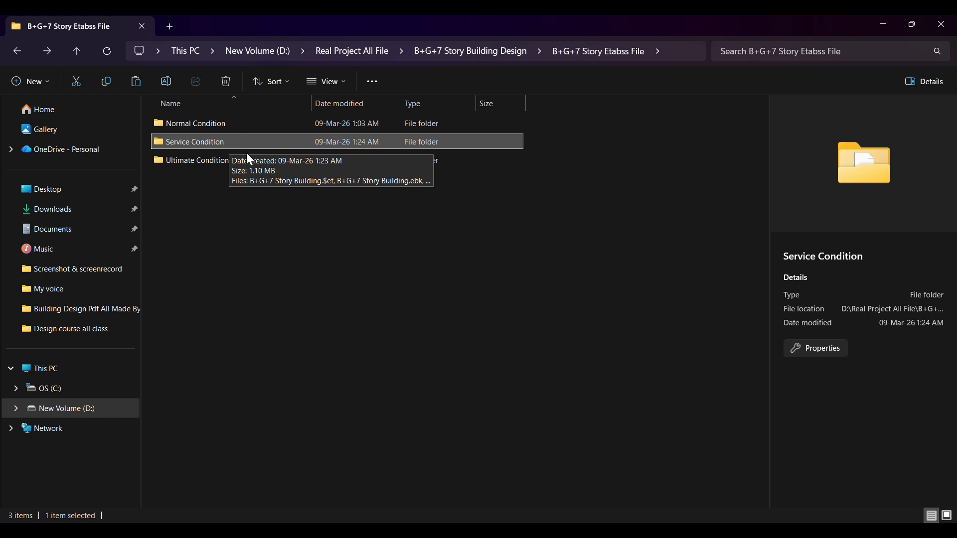
click(215, 164)
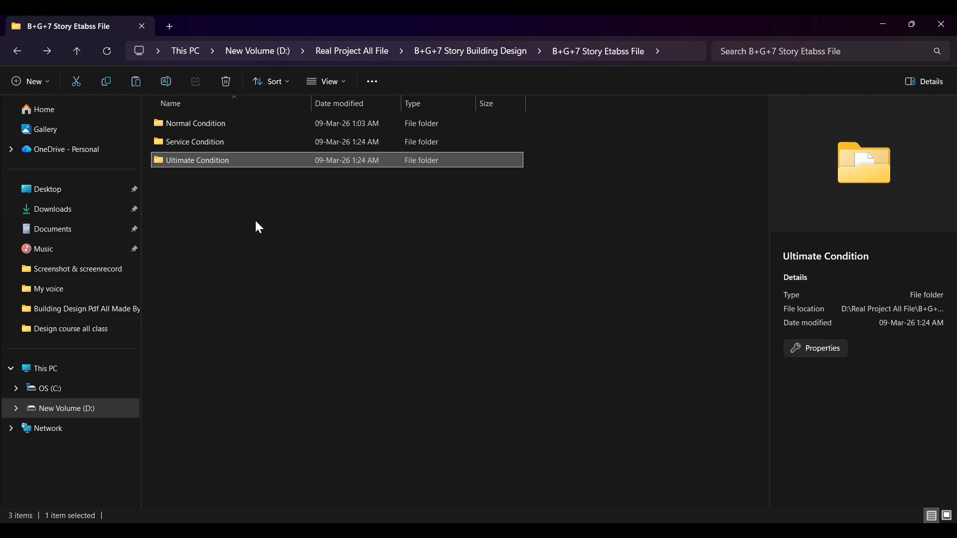
click(217, 142)
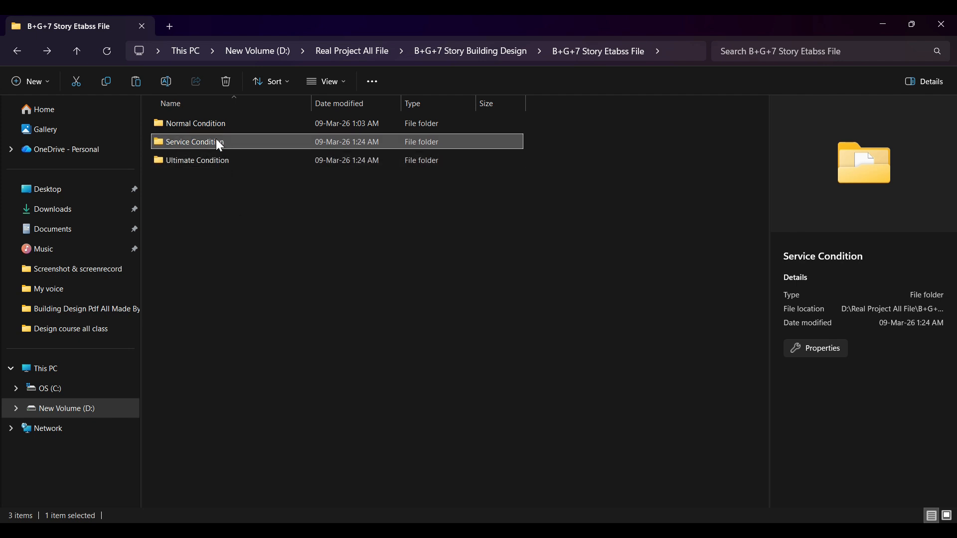
click(215, 122)
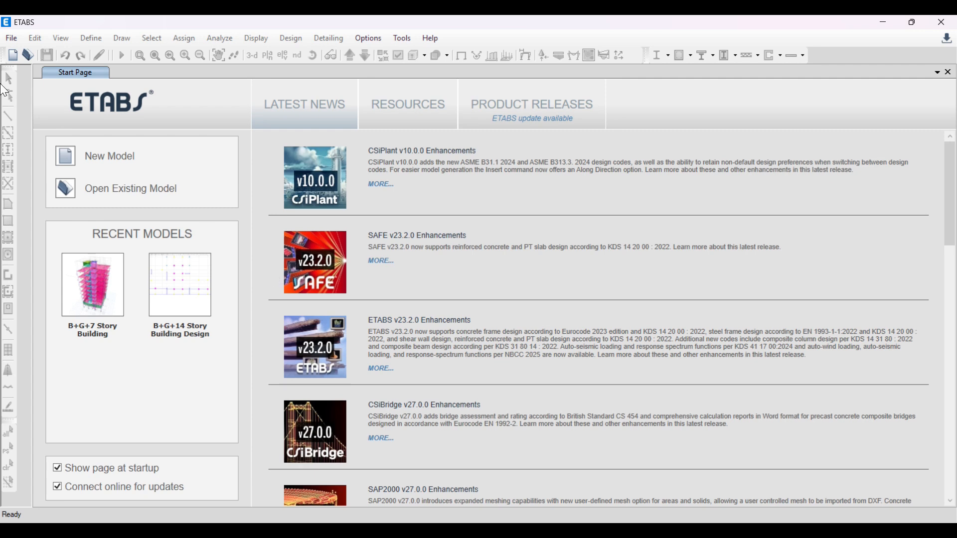
Step: Switch to ETABS and open B+G+7 Story Building.EDB from the Normal Condition folder inside B+G+7 Story Etabss File
click(28, 55)
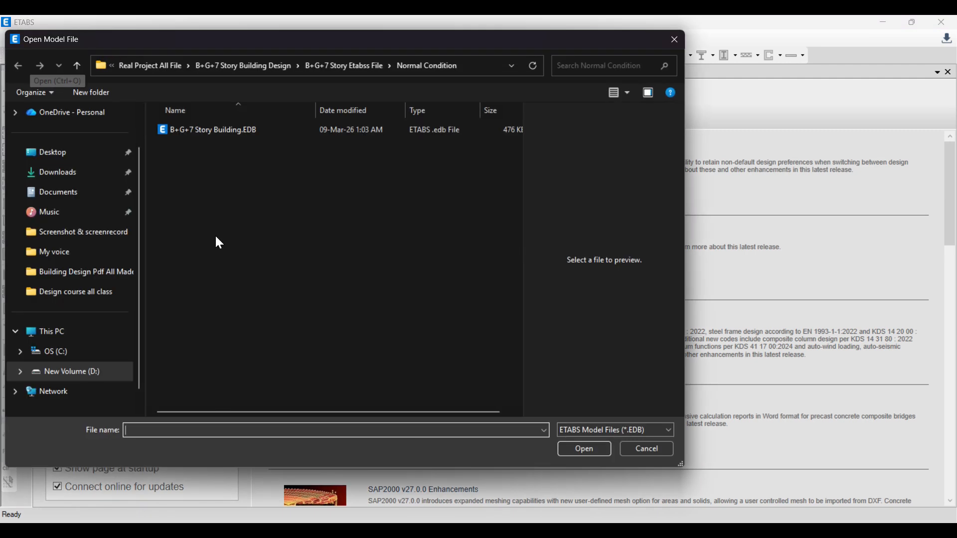
click(98, 378)
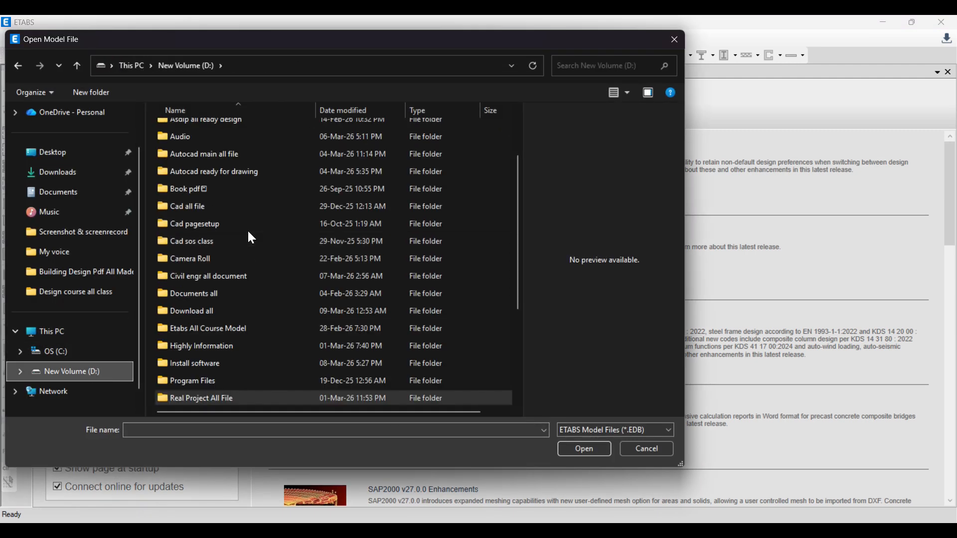
scroll(246, 250, down, 2)
double_click(236, 246)
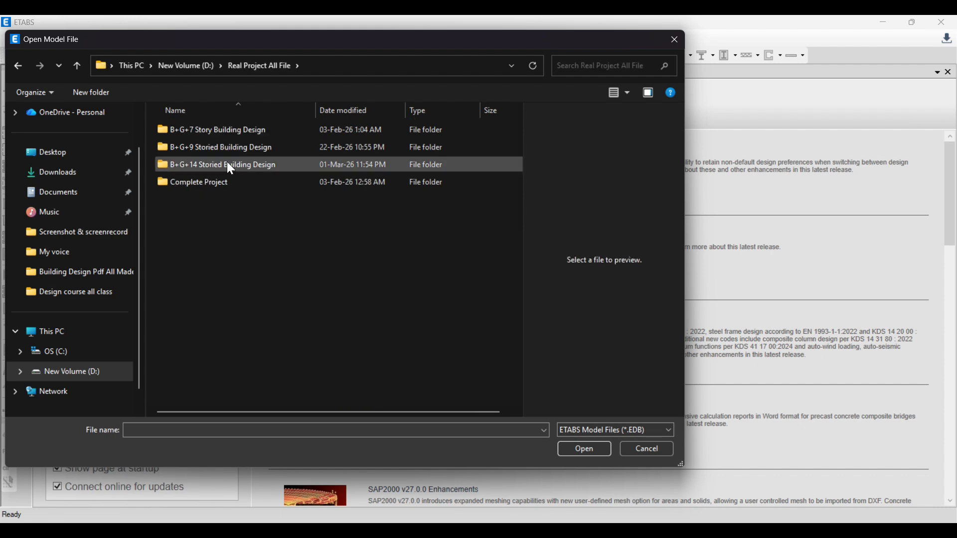
double_click(219, 133)
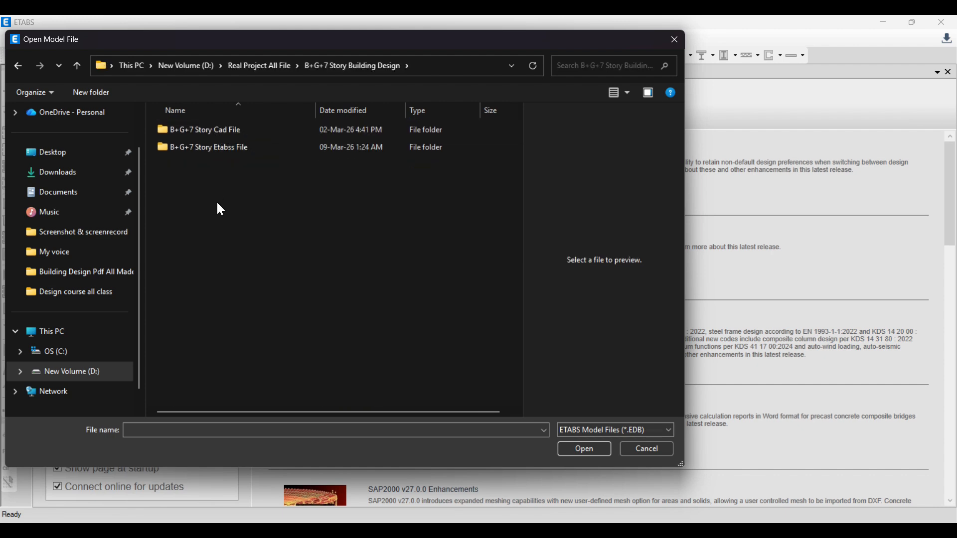
click(220, 149)
double_click(221, 149)
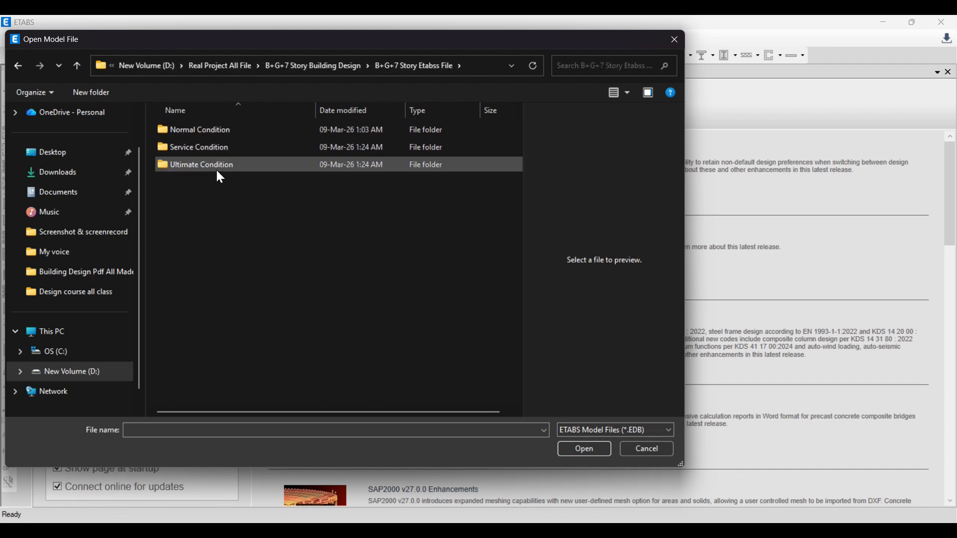
double_click(223, 130)
click(220, 131)
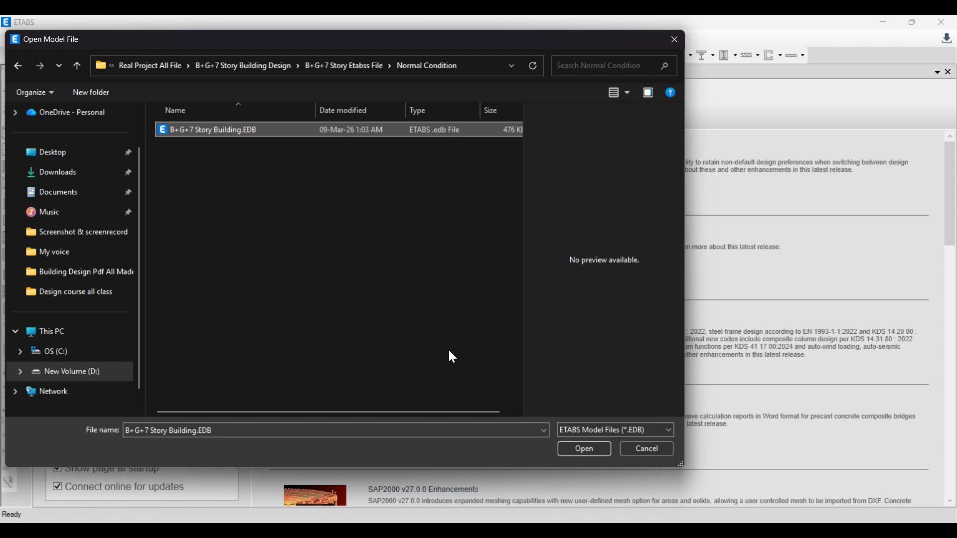
click(566, 447)
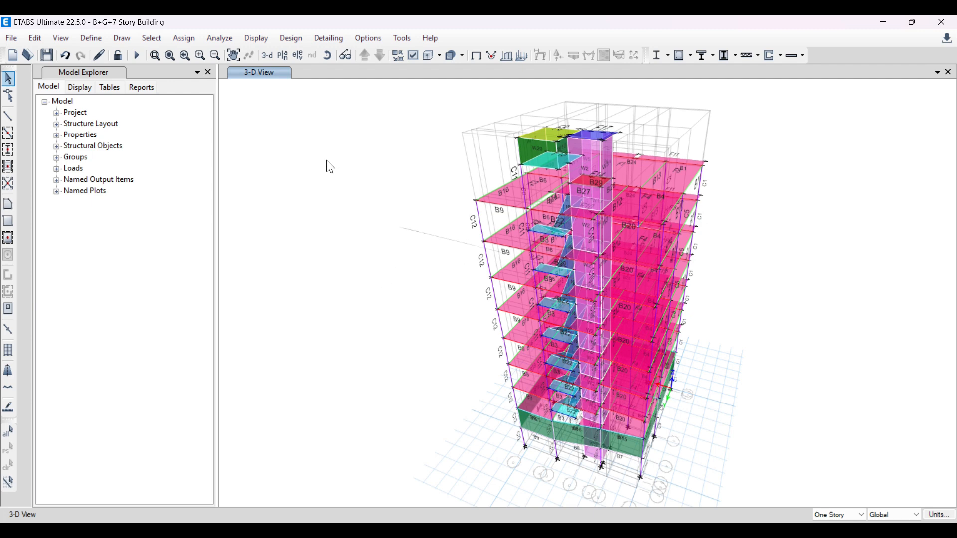
Step: Select all columns in the Normal Condition model by object type
drag(326, 161, 444, 263)
drag(314, 160, 335, 201)
click(153, 46)
mouse_move(172, 56)
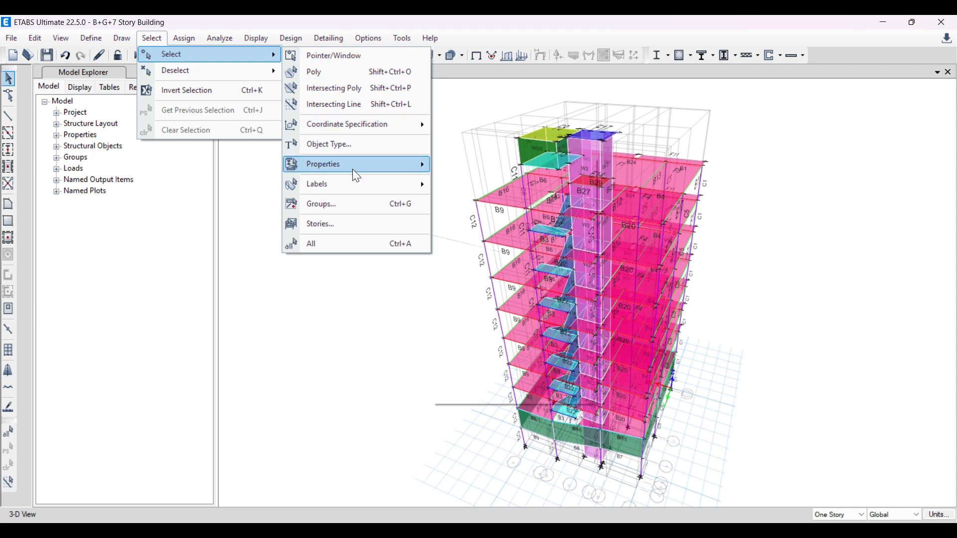
mouse_move(355, 170)
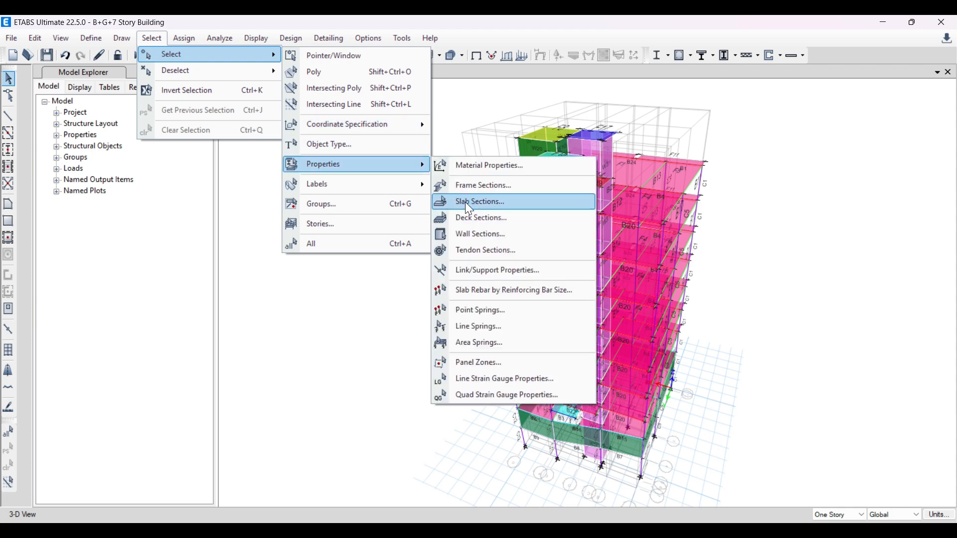
click(342, 144)
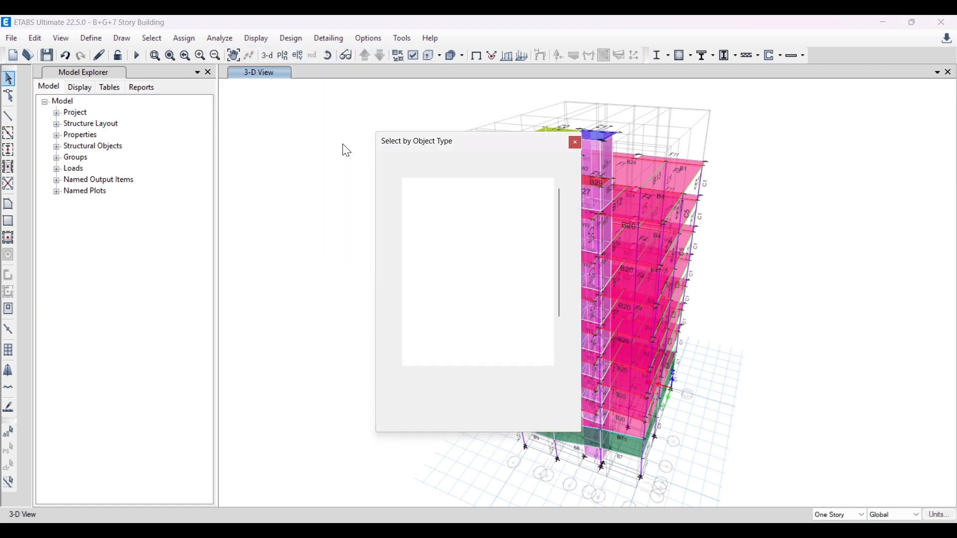
click(465, 194)
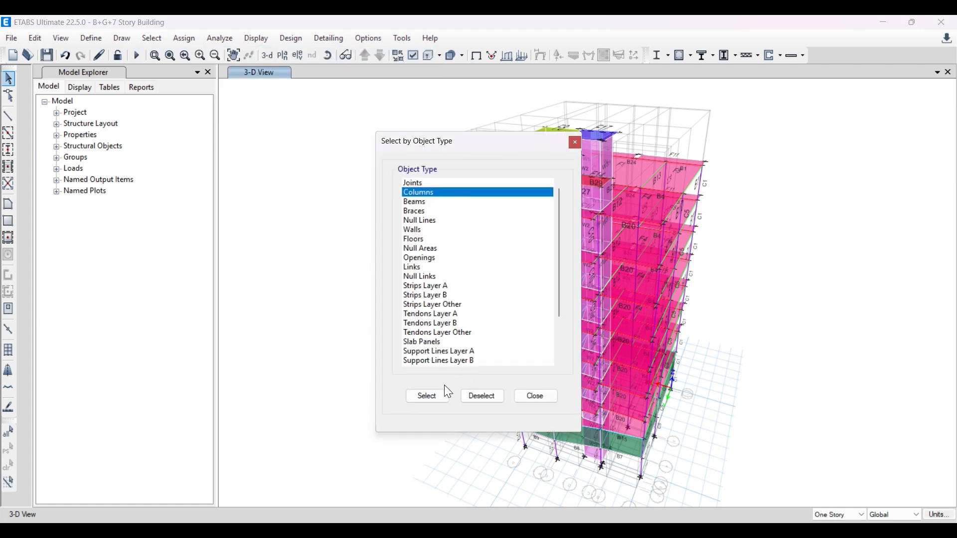
click(438, 397)
click(536, 397)
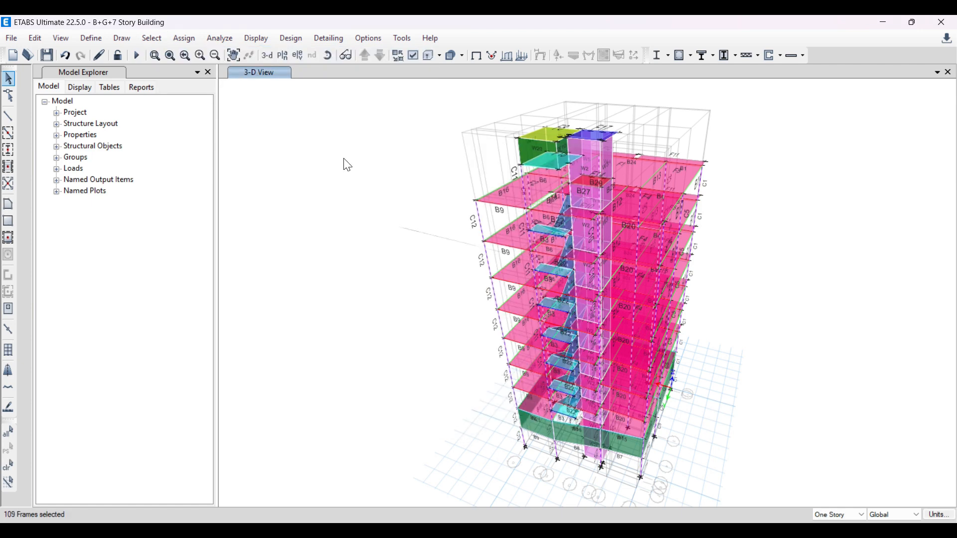
Step: Assign frame property modifiers of 1 for area, shear, torsion, inertia, mass and weight to the selected columns
click(185, 39)
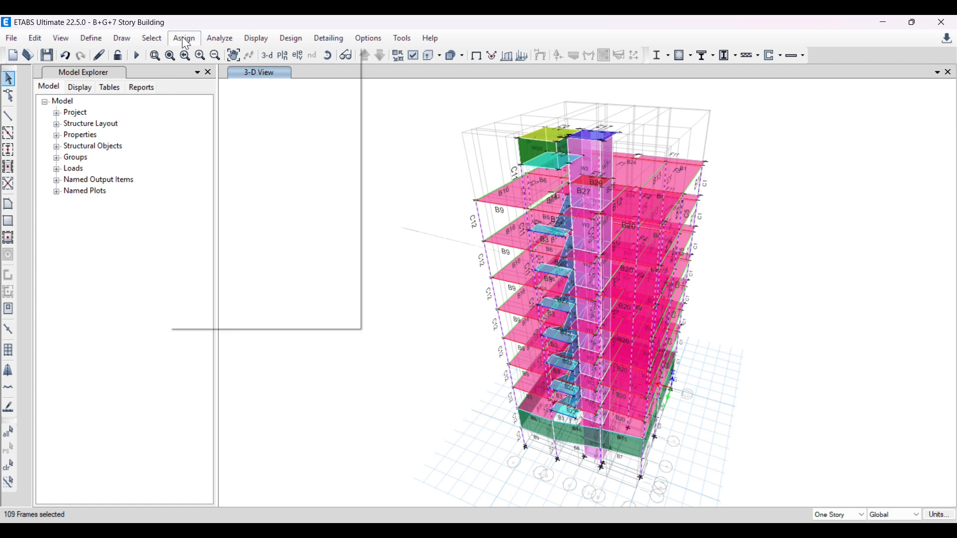
mouse_move(210, 74)
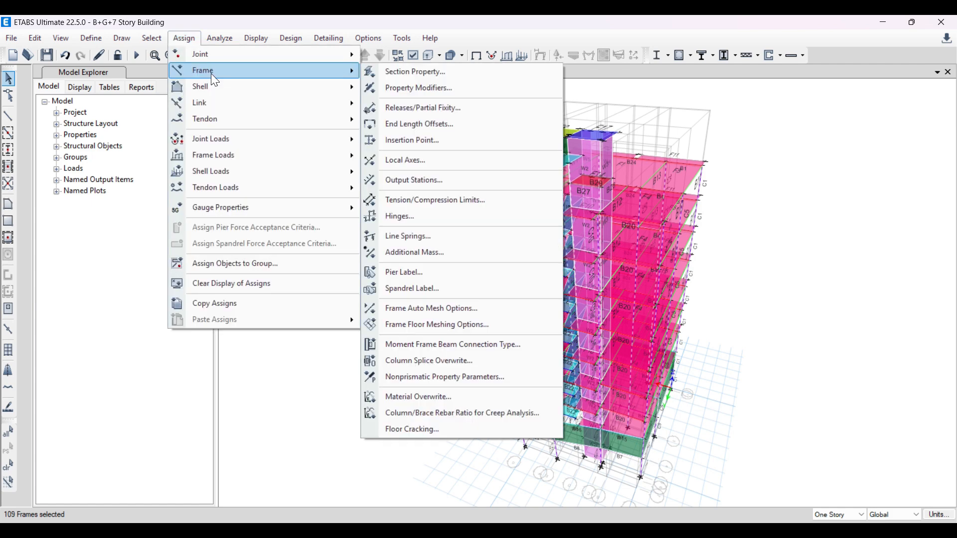
click(439, 89)
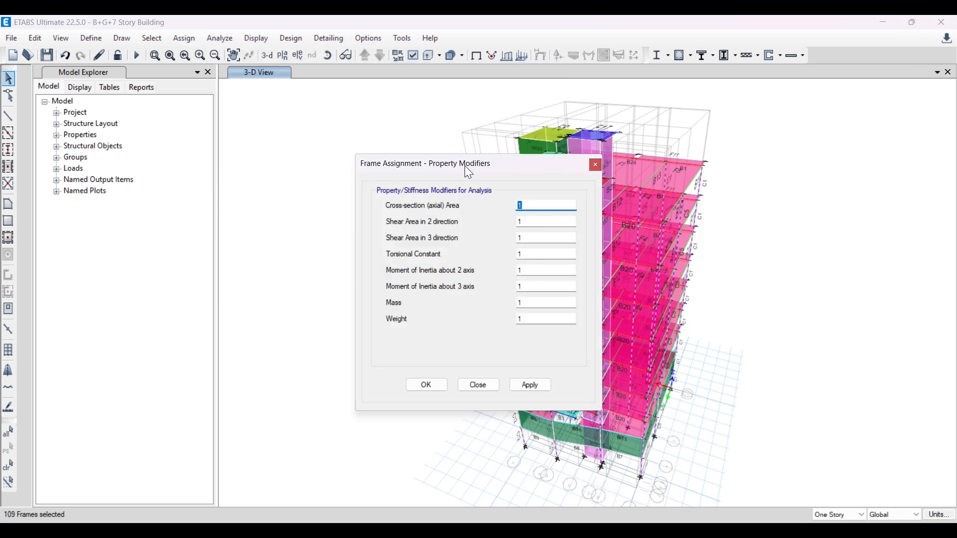
drag(465, 166, 202, 97)
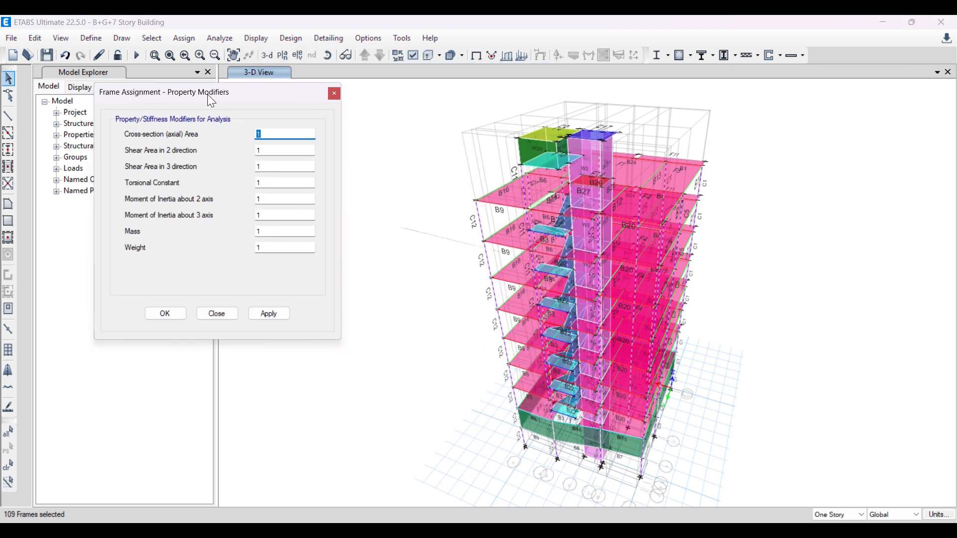
click(287, 318)
click(169, 314)
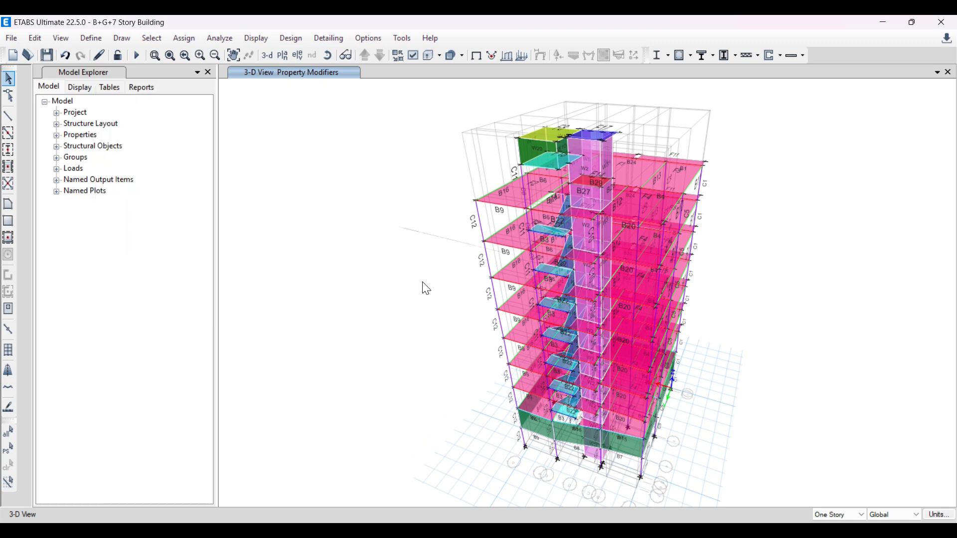
Step: Examine the property modifiers assigned to column C12 on the 7TH story
scroll(487, 218, up, 5)
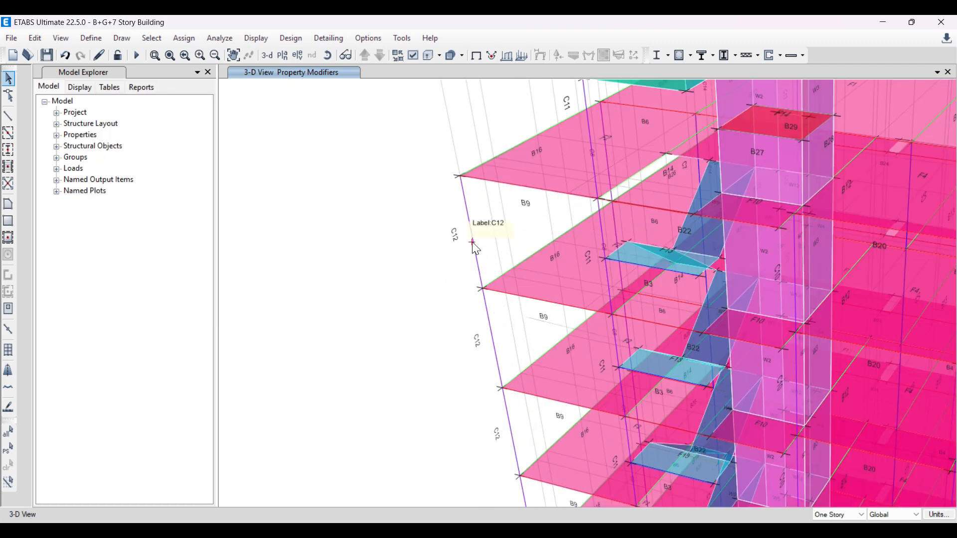
click(476, 249)
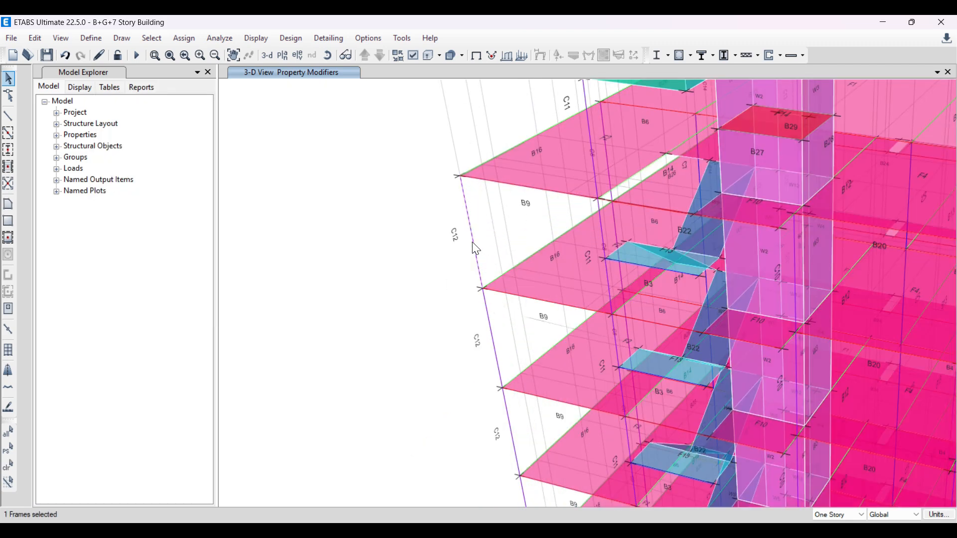
right_click(476, 248)
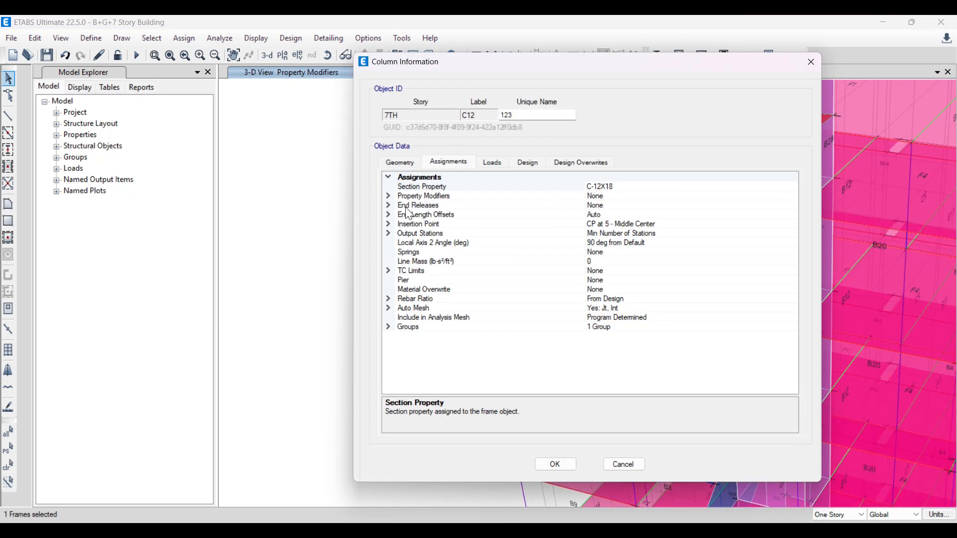
click(389, 196)
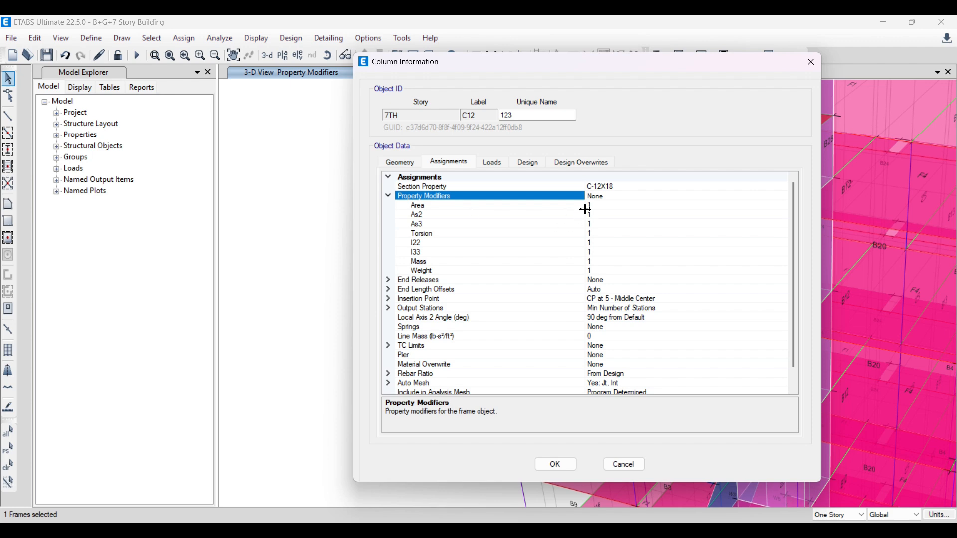
click(569, 466)
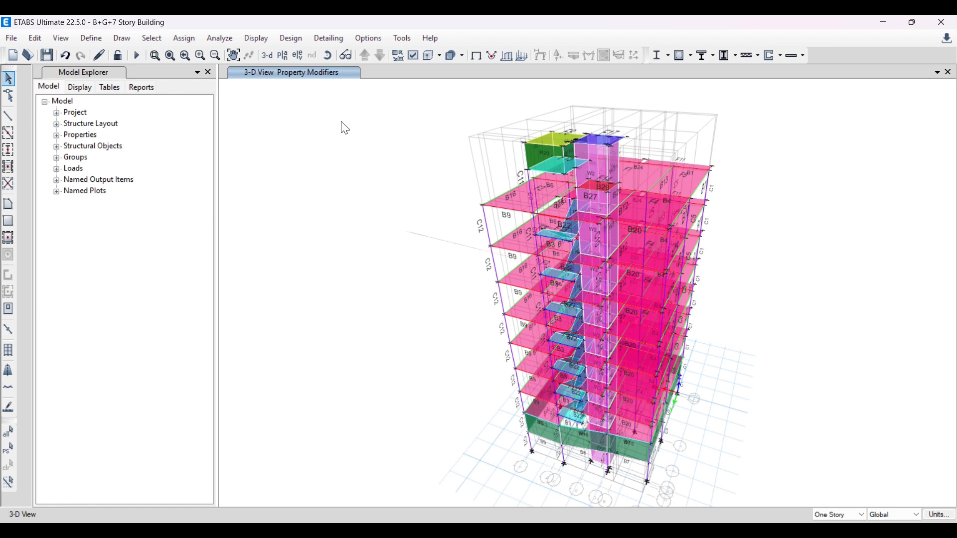
Step: Select all beams in the Normal Condition model by object type
click(159, 39)
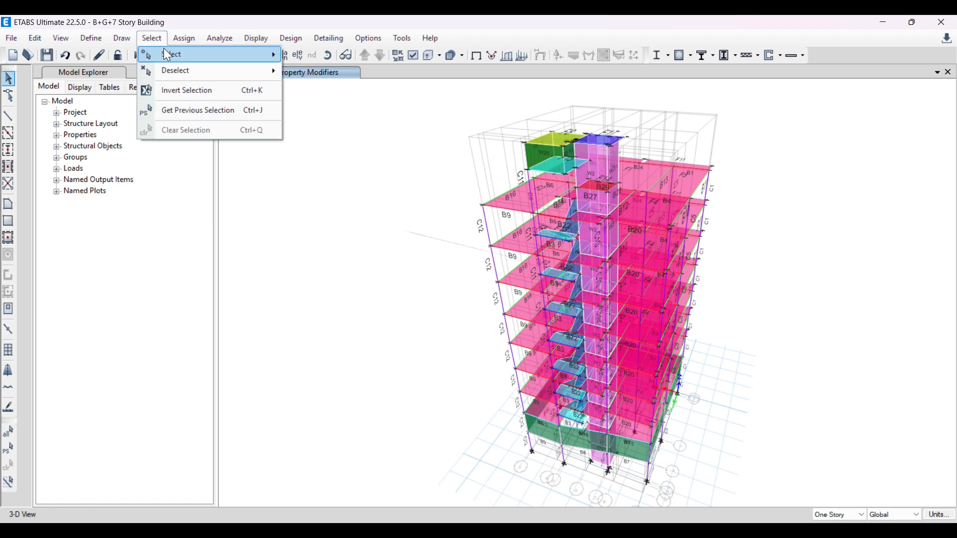
mouse_move(195, 63)
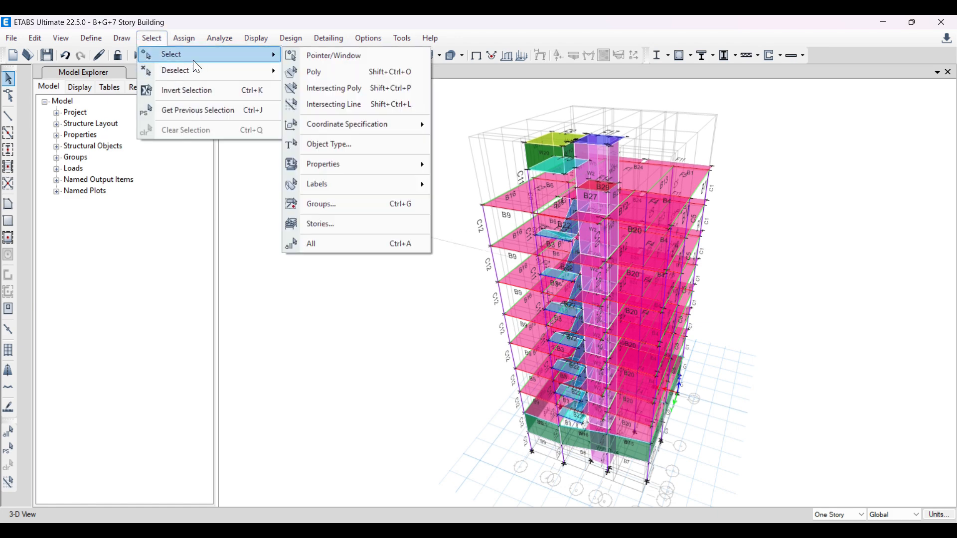
click(330, 149)
click(420, 202)
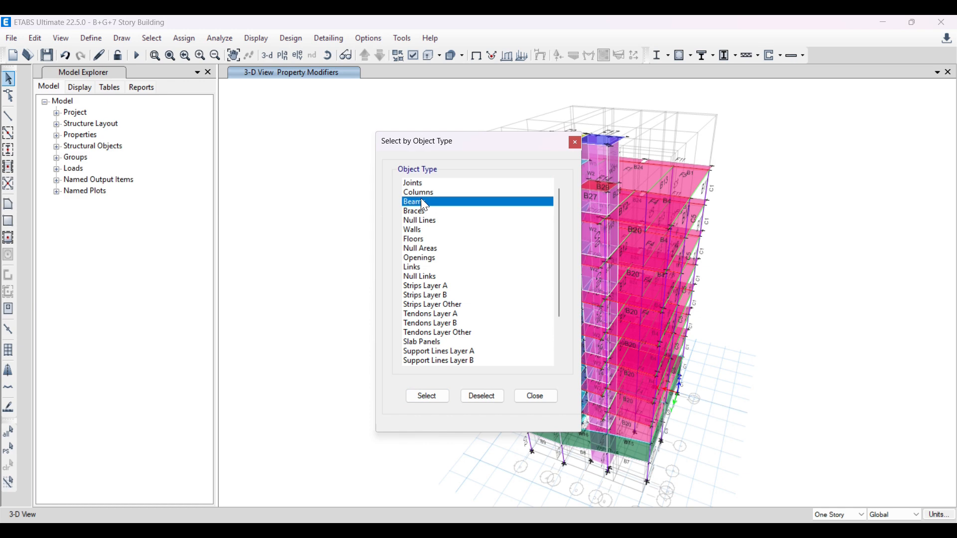
click(436, 396)
click(536, 398)
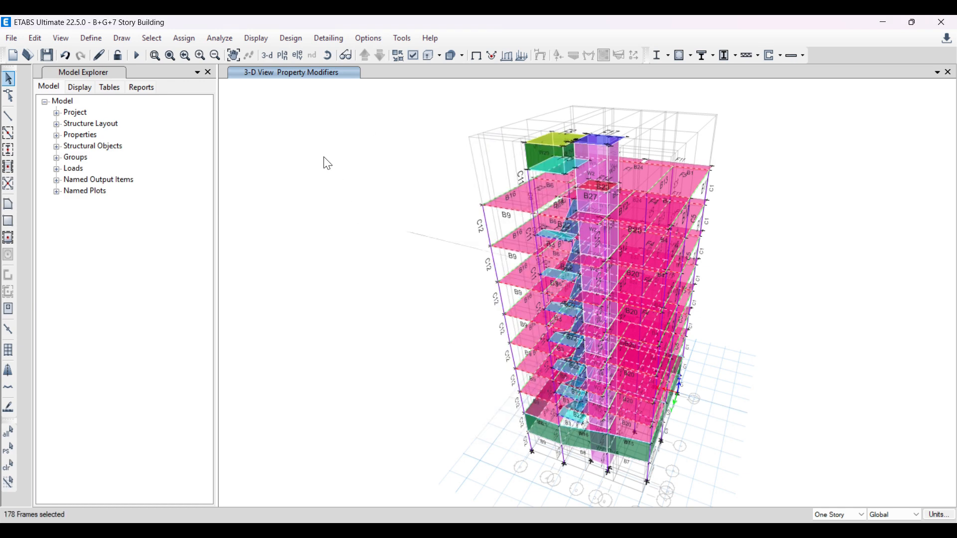
Step: Assign frame property modifiers of 1 for every stiffness, mass and weight entry to the selected beams
click(193, 38)
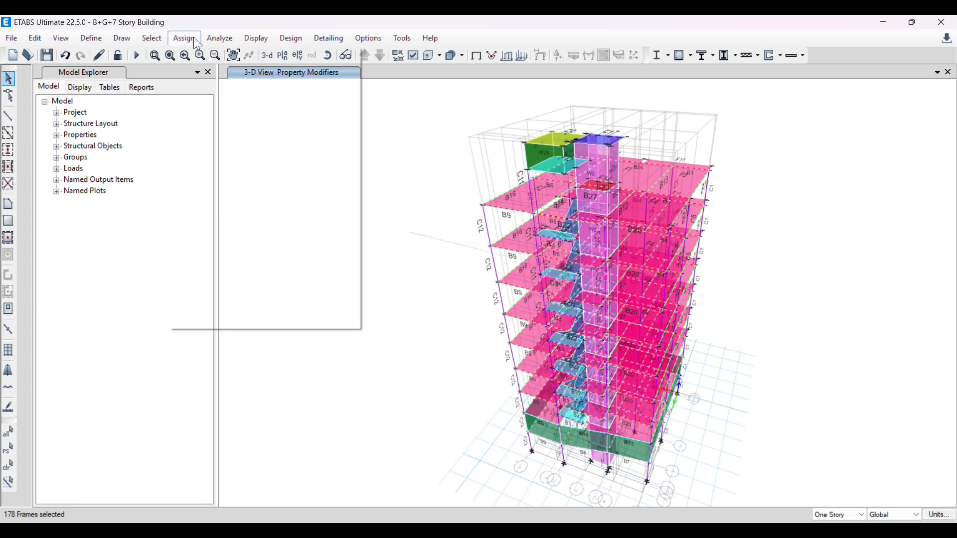
mouse_move(207, 75)
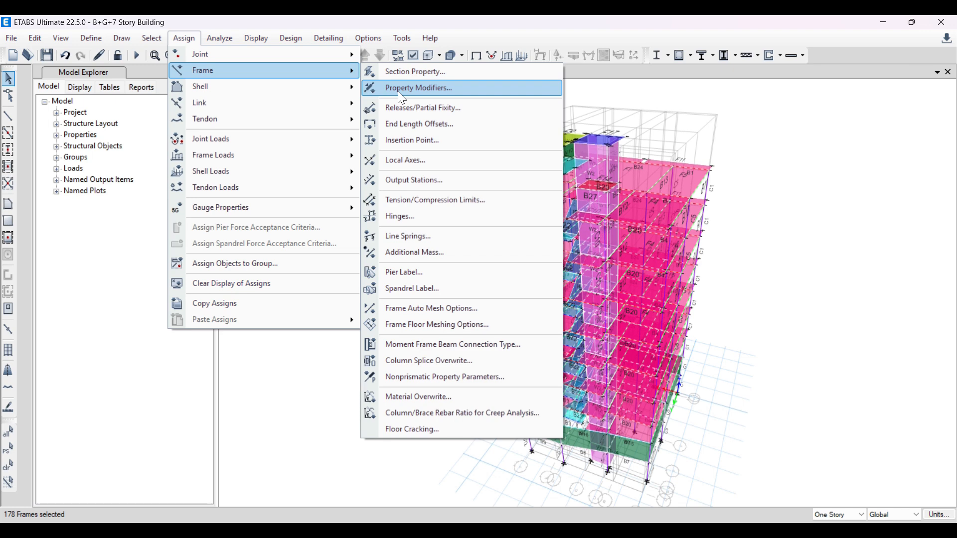
click(401, 92)
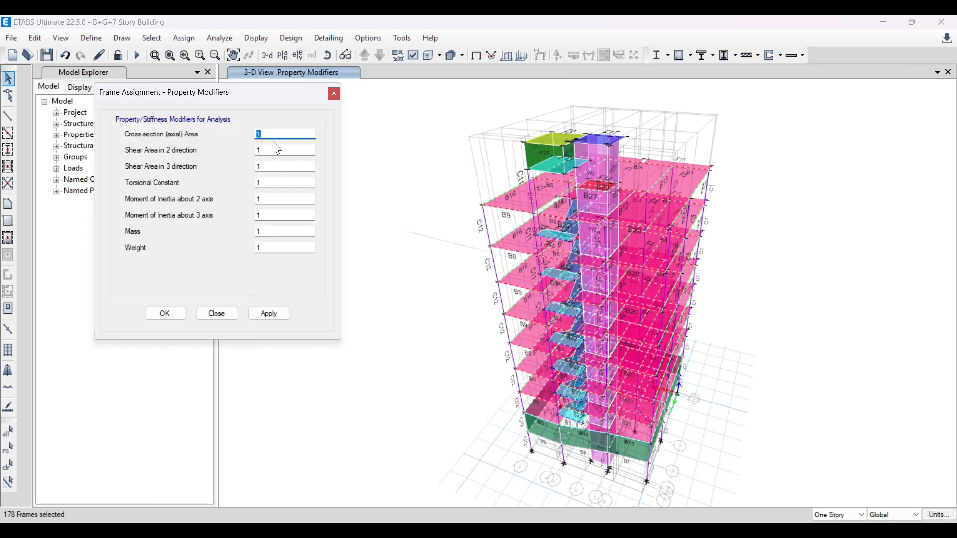
click(273, 313)
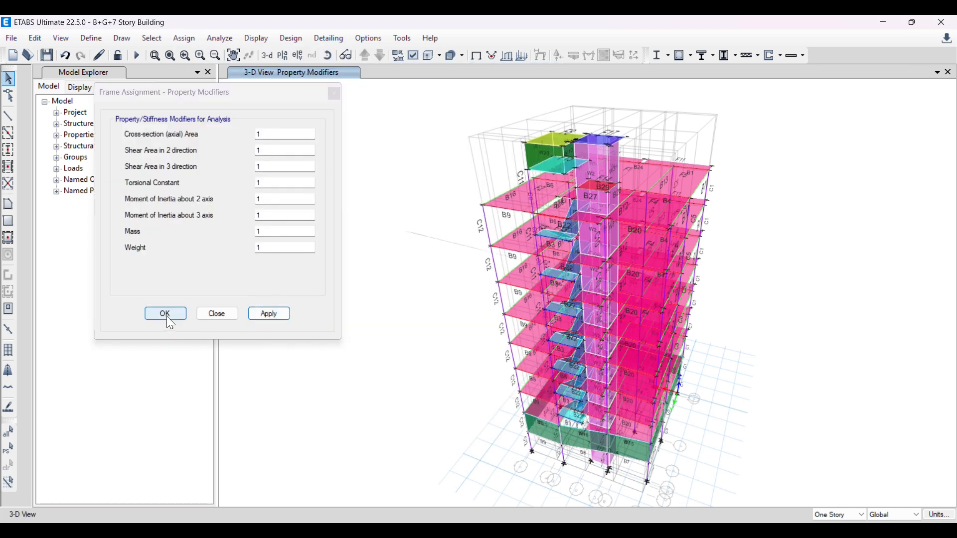
Step: Examine the property modifiers assigned to beam B9 on the 7TH story
scroll(501, 230, up, 5)
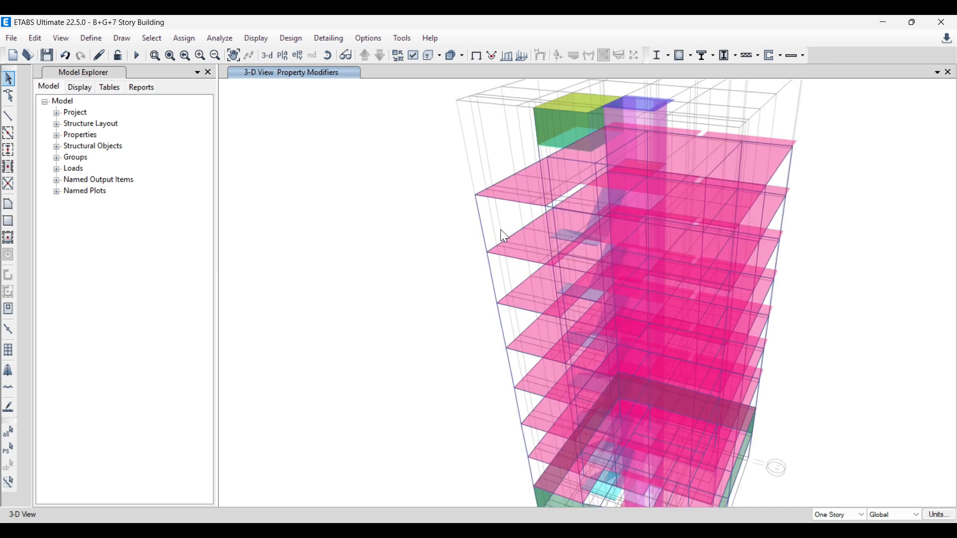
click(521, 178)
right_click(518, 174)
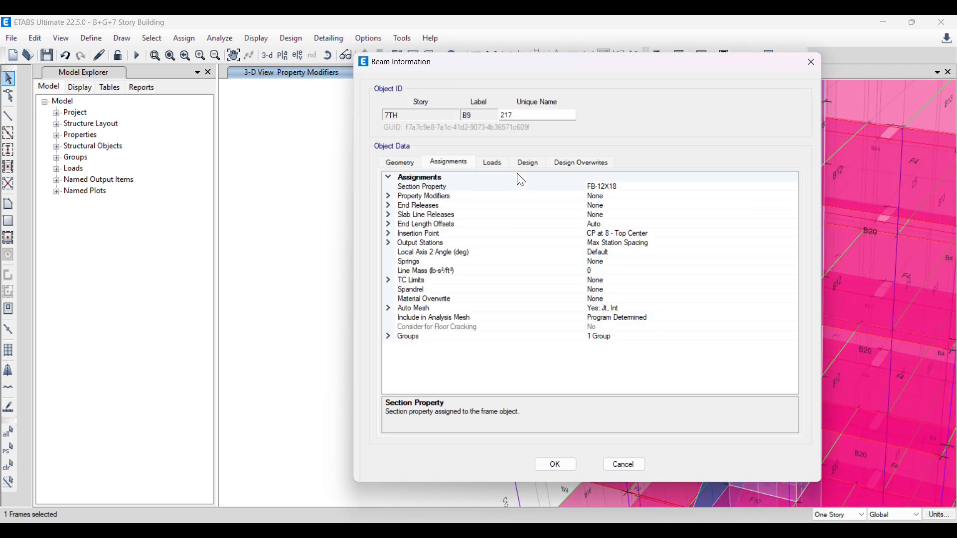
click(389, 197)
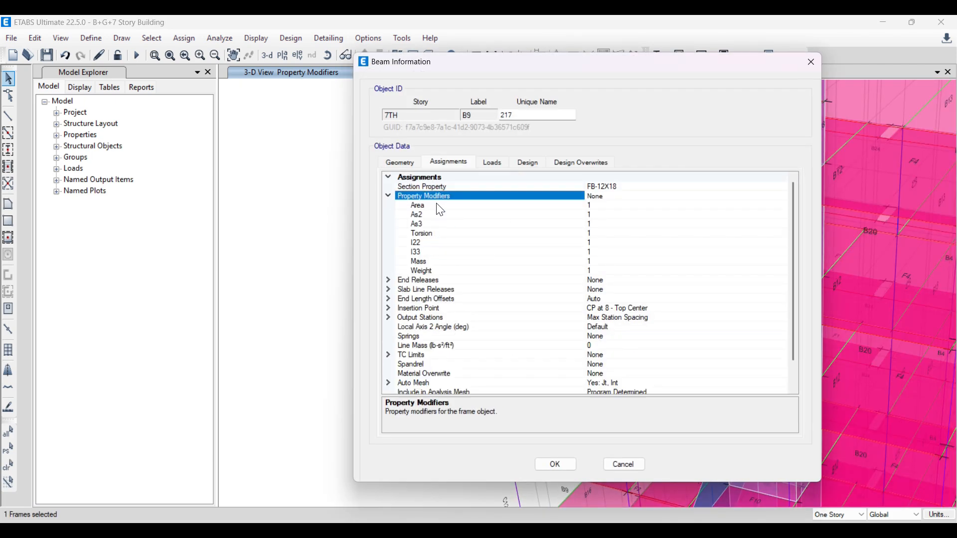
click(812, 61)
scroll(523, 182, down, 5)
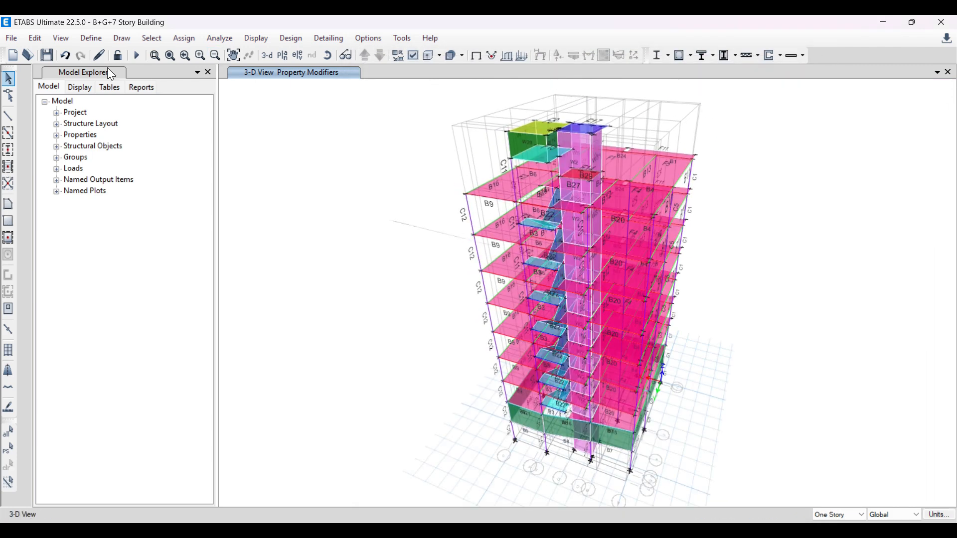
Step: Save the Normal Condition model and open B+G+7 Story Building.EDB from the Service Condition folder
click(47, 56)
click(28, 56)
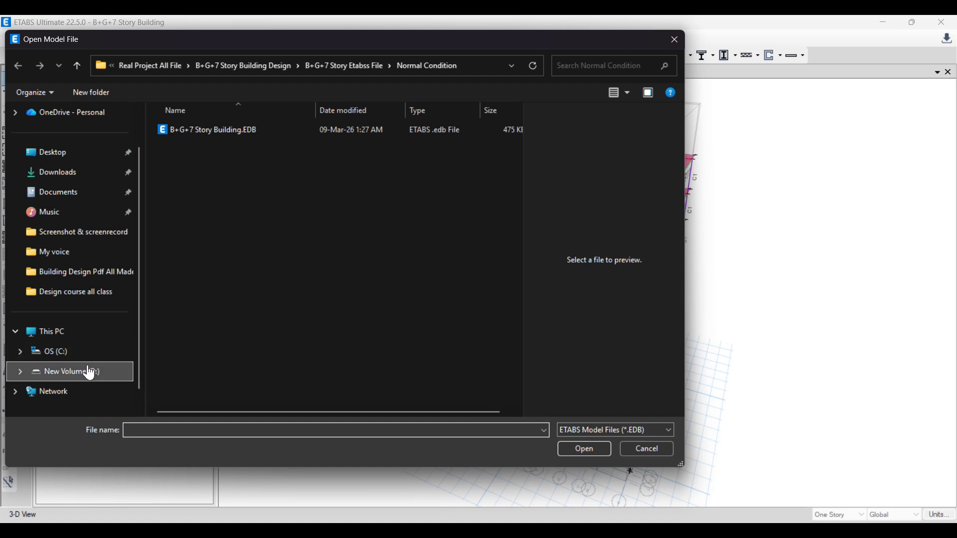
click(327, 64)
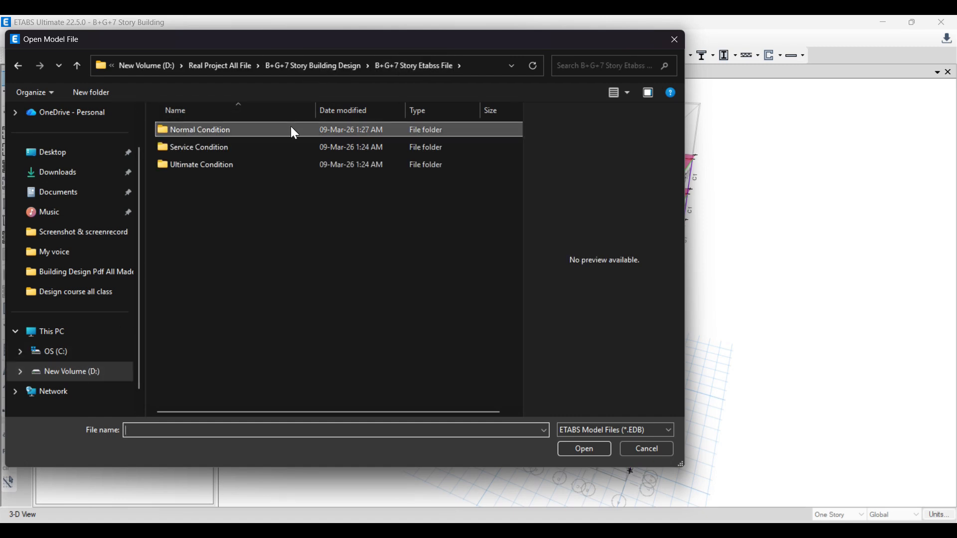
double_click(235, 149)
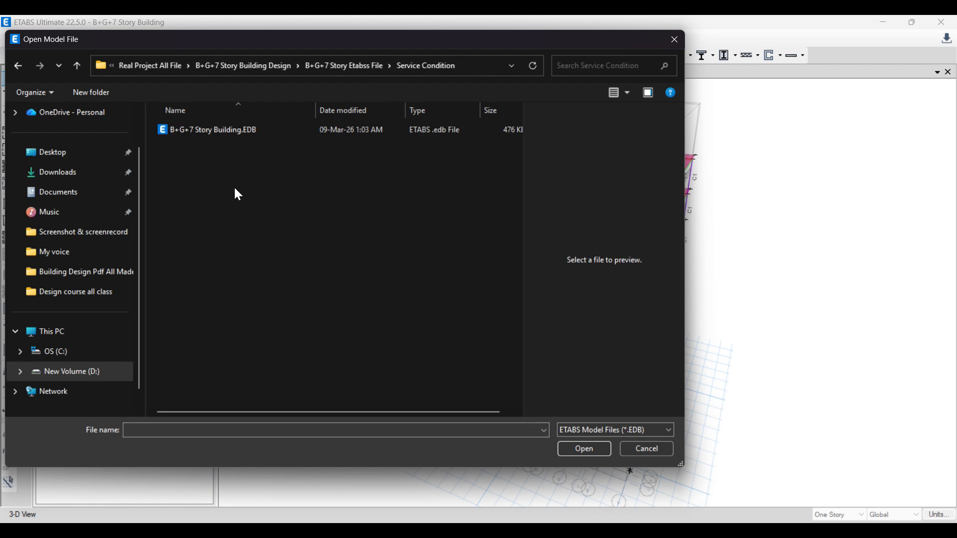
click(227, 129)
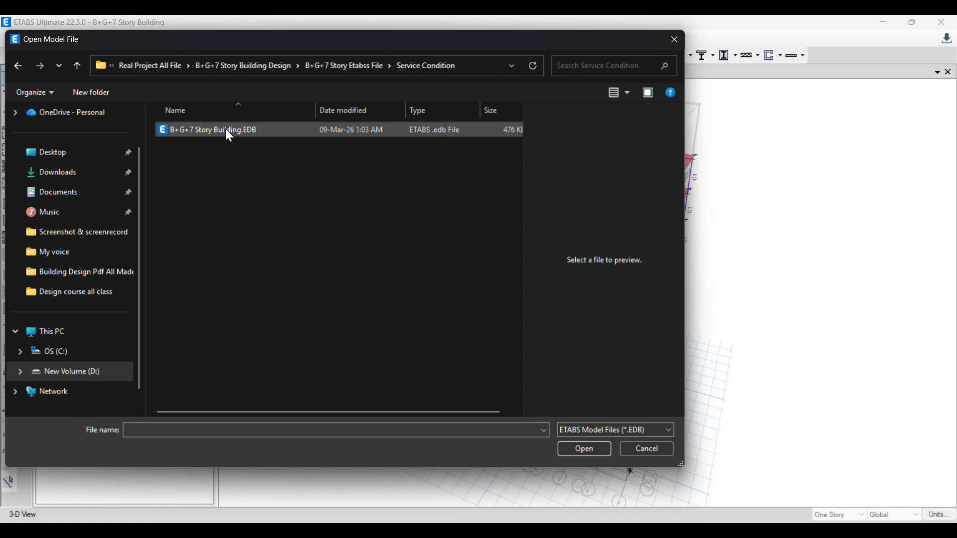
click(584, 450)
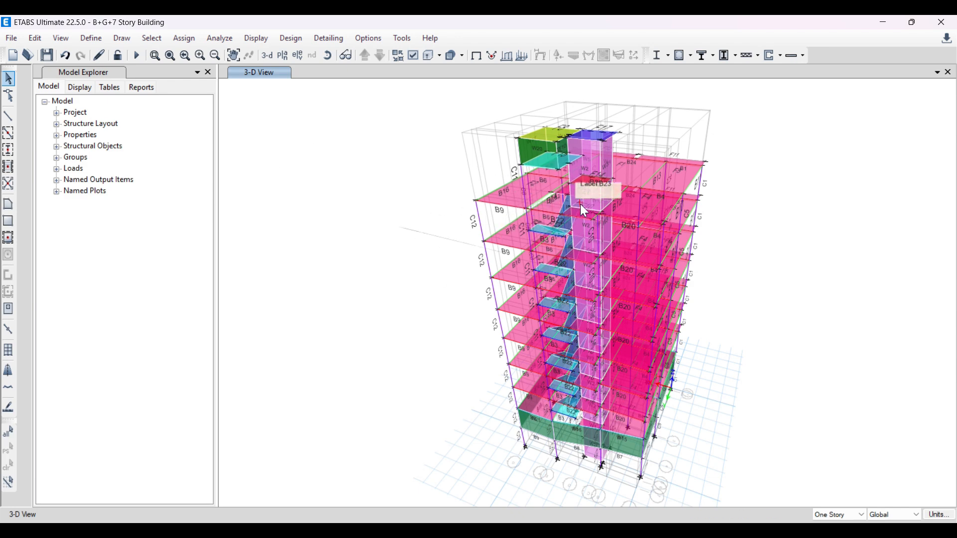
Step: Open the selection by object type in the Service Condition model
drag(332, 146, 369, 207)
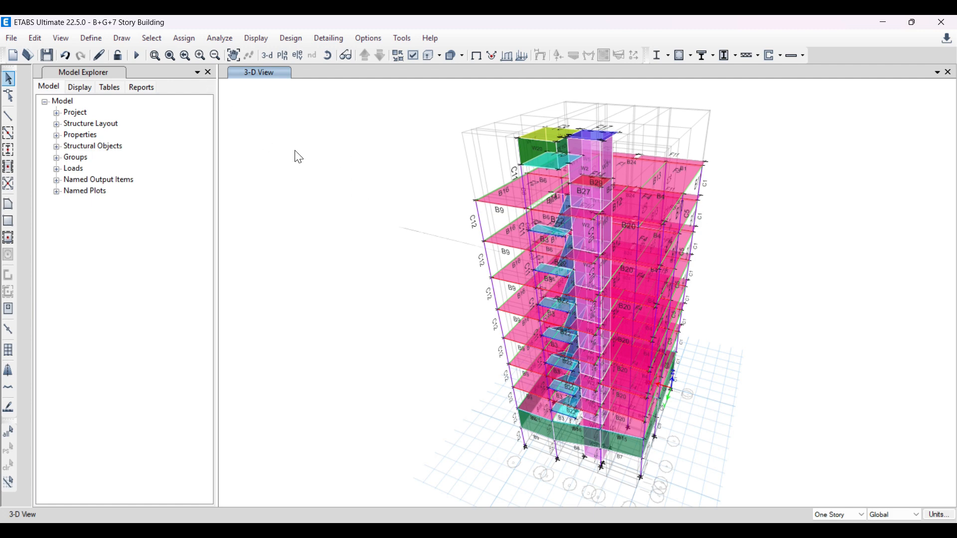
click(155, 37)
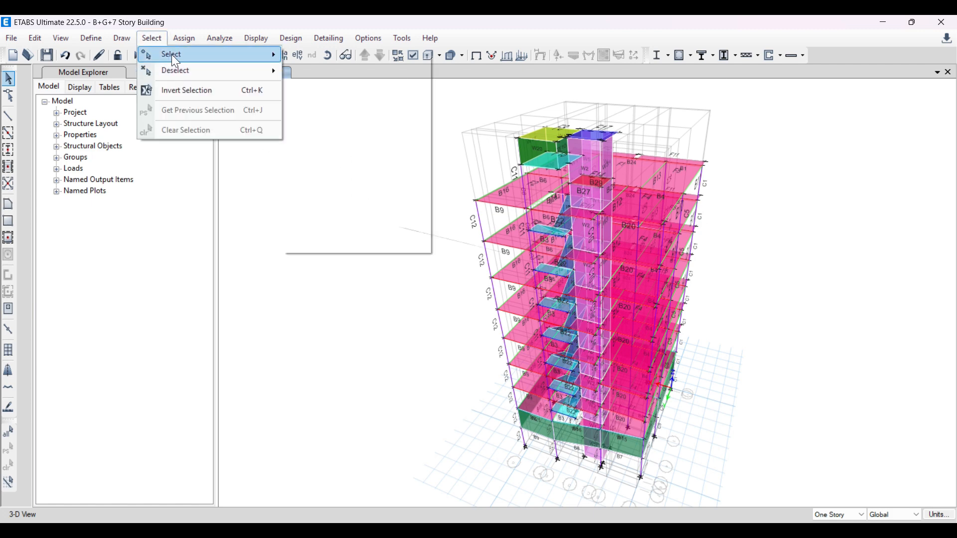
mouse_move(174, 57)
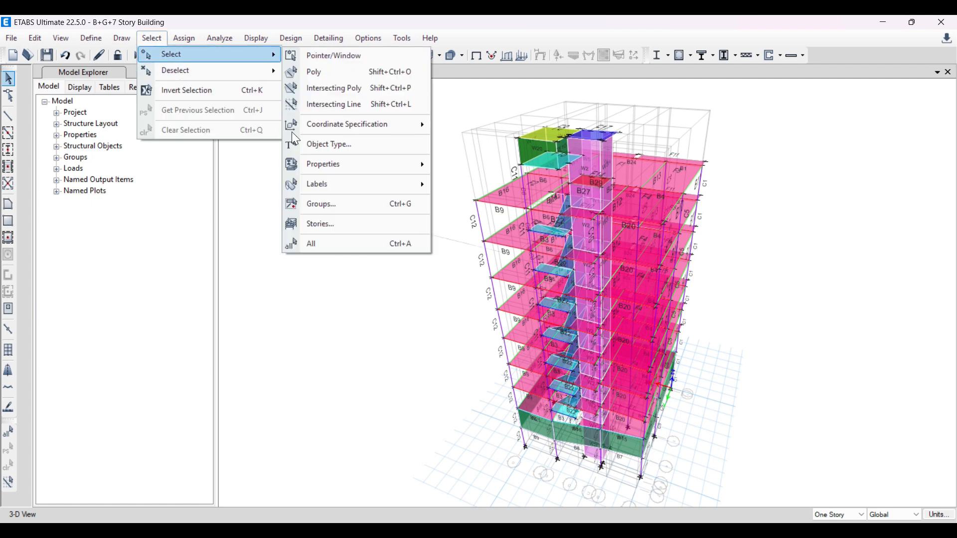
click(345, 146)
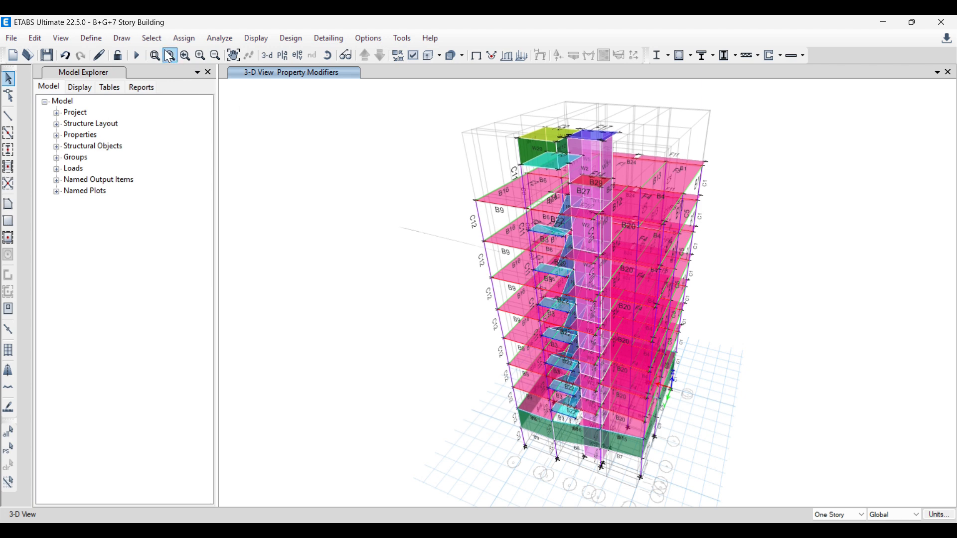
Step: Select all beams in the Service Condition model by object type
click(153, 39)
mouse_move(172, 56)
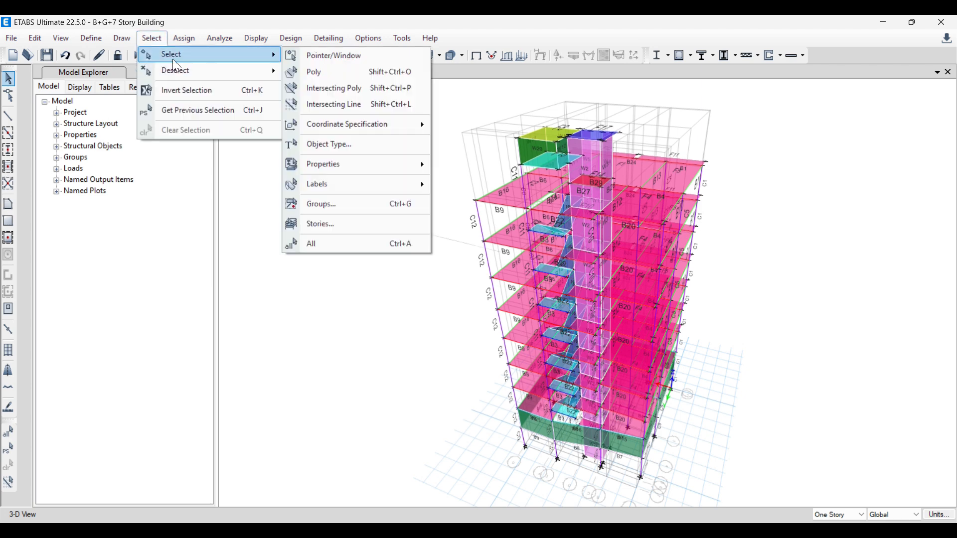
click(321, 148)
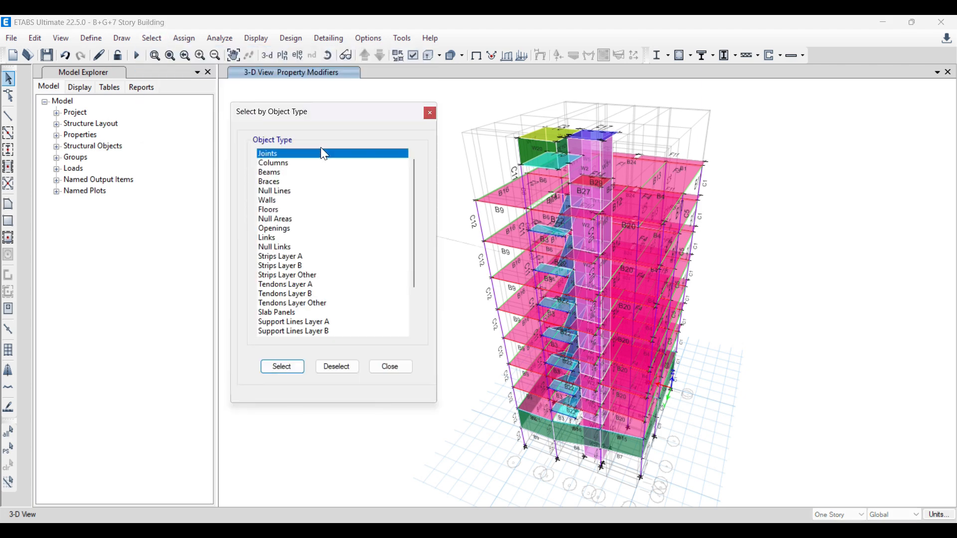
click(279, 173)
click(283, 366)
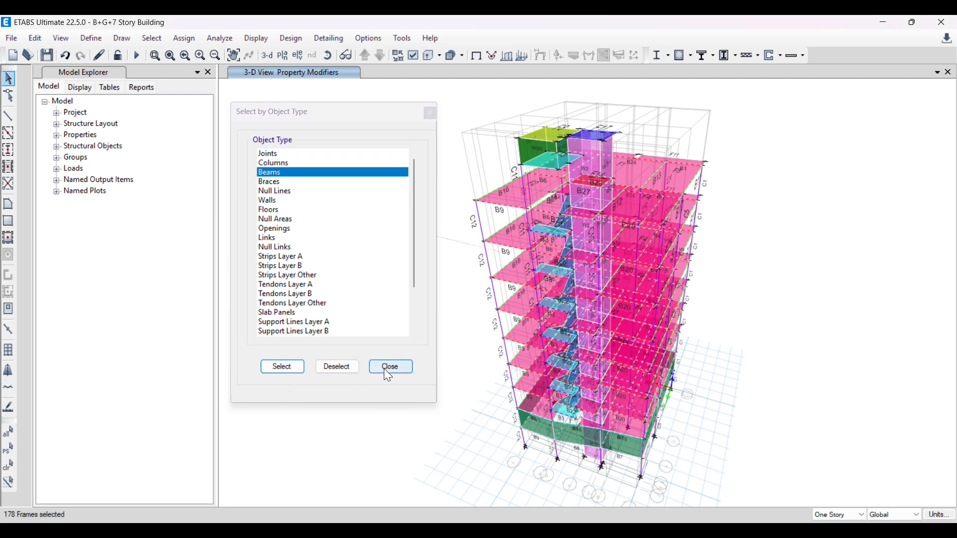
click(390, 368)
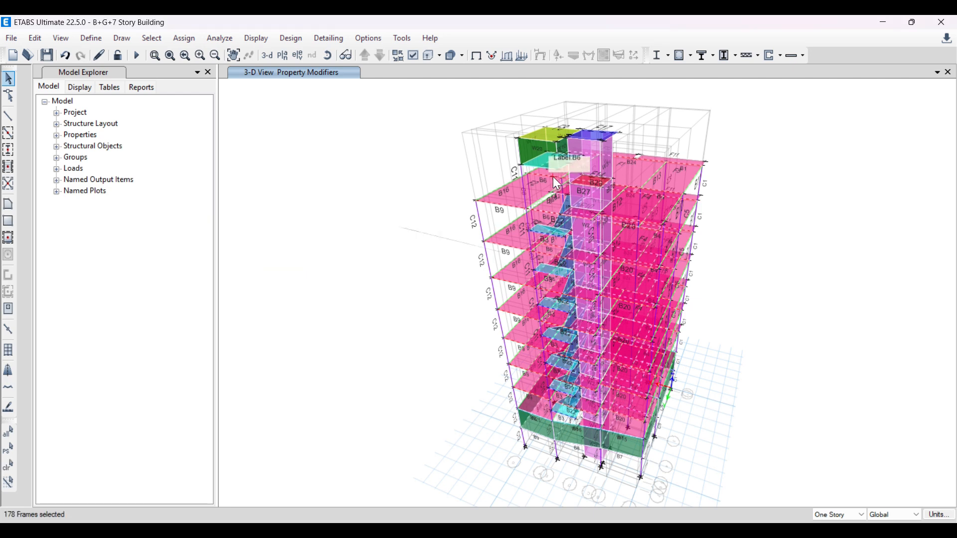
Step: Assign frame property modifiers to the selected beams: torsional constant 0.001 and moments of inertia about the 2 and 3 axes 0.5
scroll(544, 155, up, 4)
scroll(543, 156, down, 5)
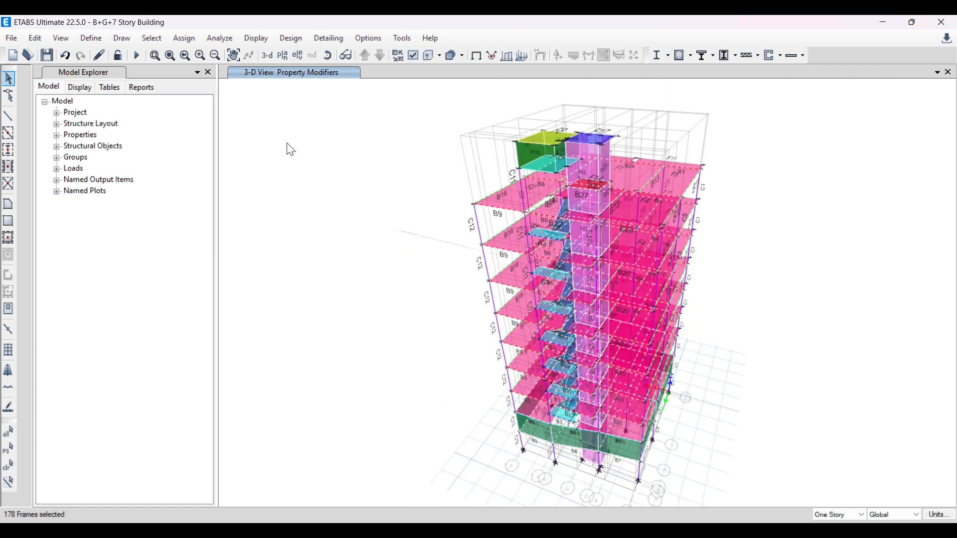
click(185, 37)
mouse_move(218, 73)
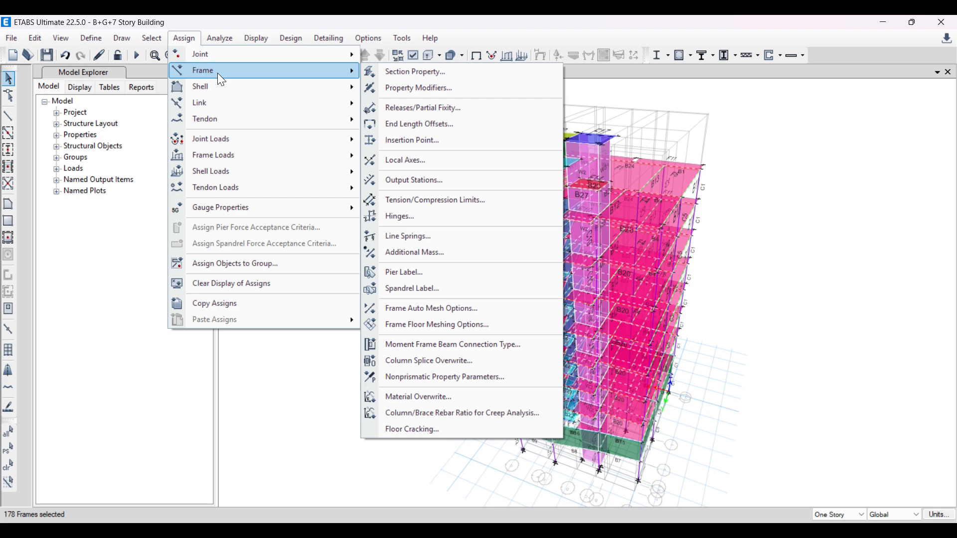
click(427, 88)
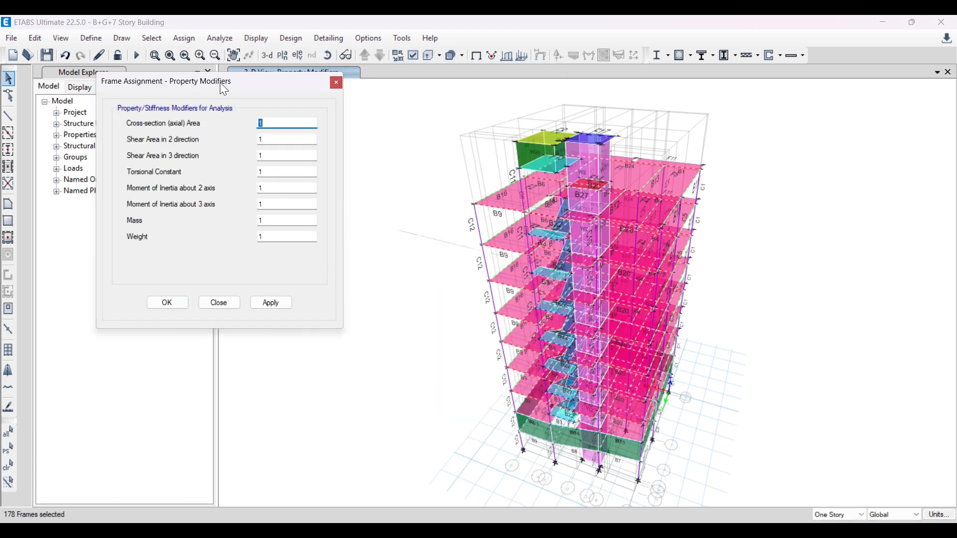
drag(223, 89, 246, 130)
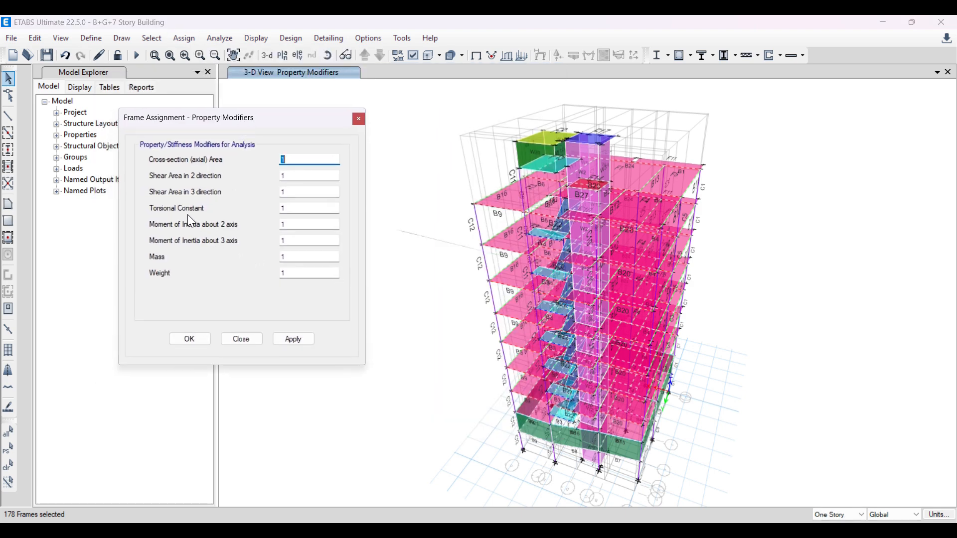
double_click(298, 208)
text(0.001)
key(Tab)
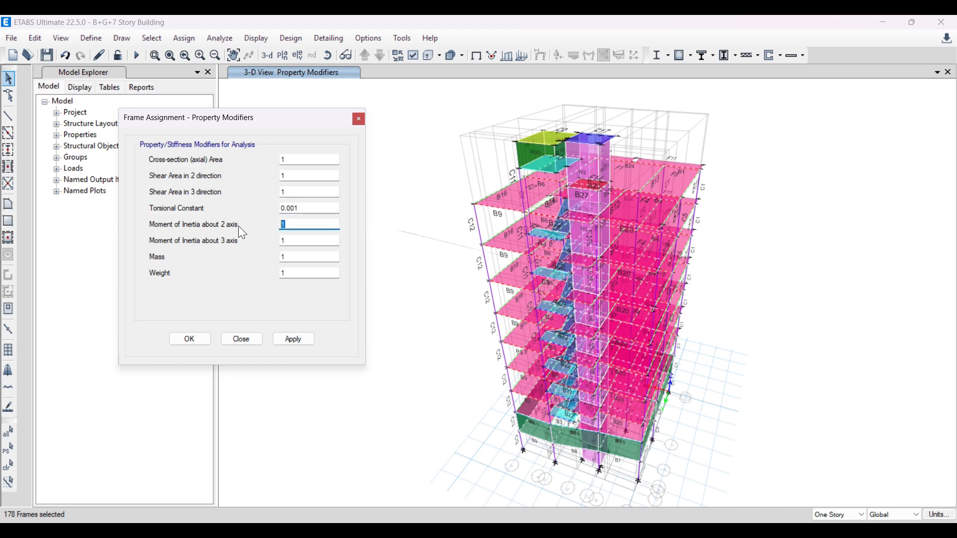
text(0.5)
key(Tab)
text(0.5)
drag(261, 121, 272, 148)
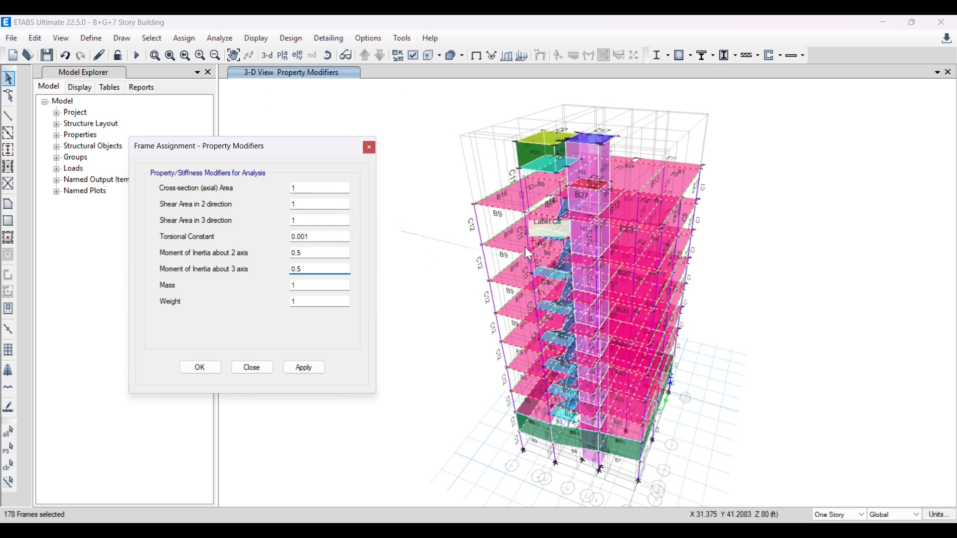
click(305, 369)
click(202, 367)
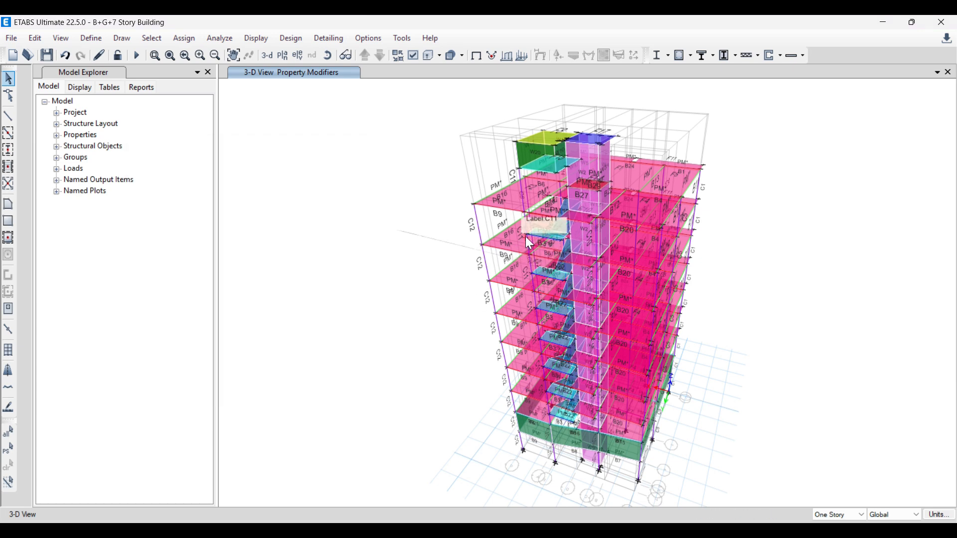
Step: Examine the torsion, I22 and I33 property modifiers assigned to beam B9 on the 7TH story
scroll(498, 214, up, 5)
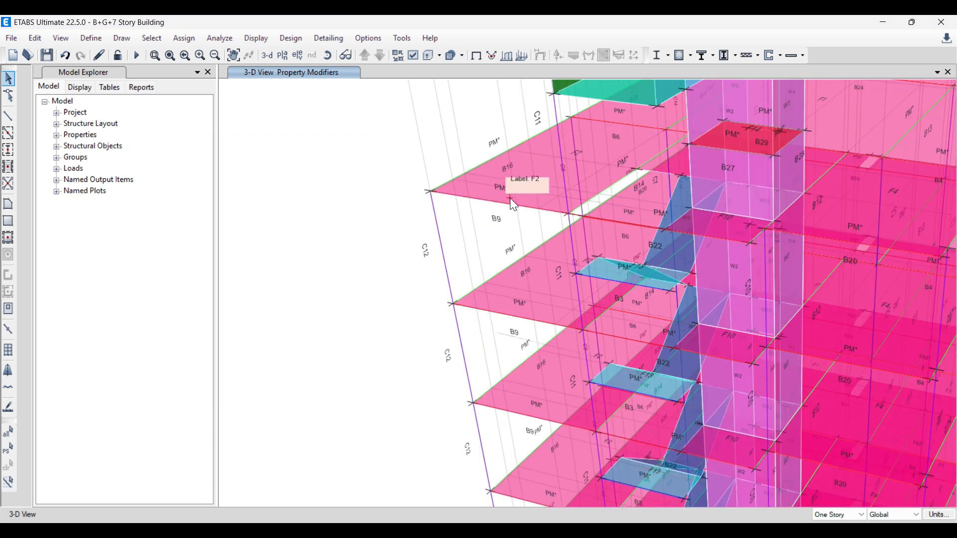
right_click(506, 210)
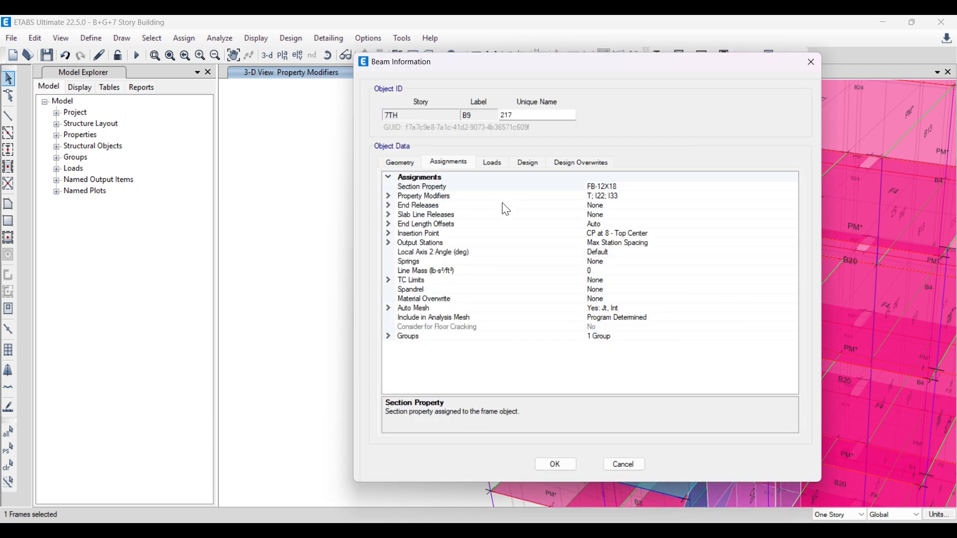
drag(593, 73, 333, 85)
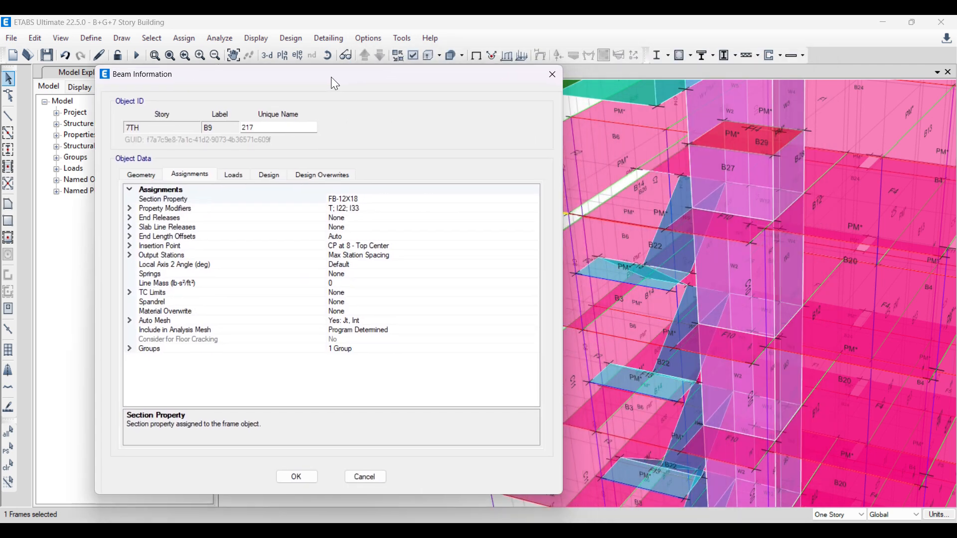
click(130, 209)
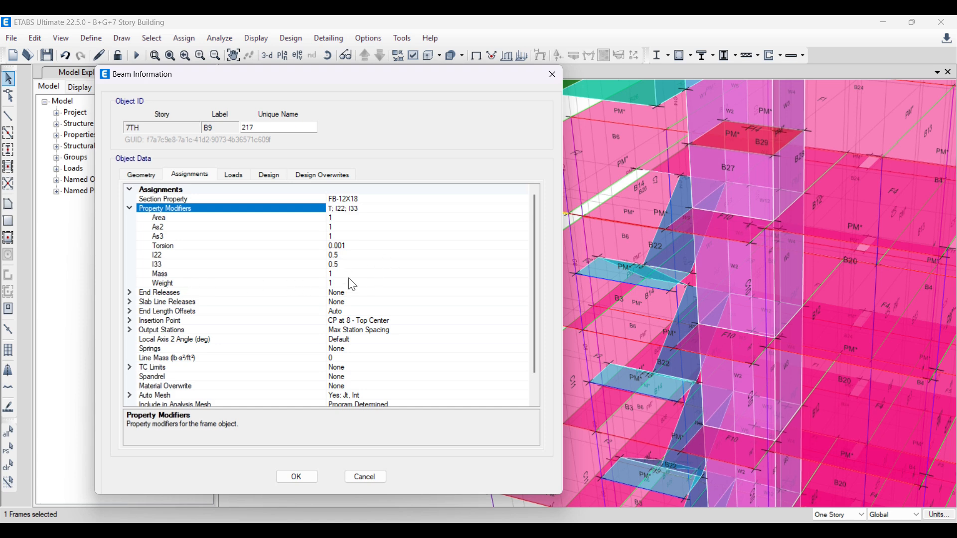
click(299, 481)
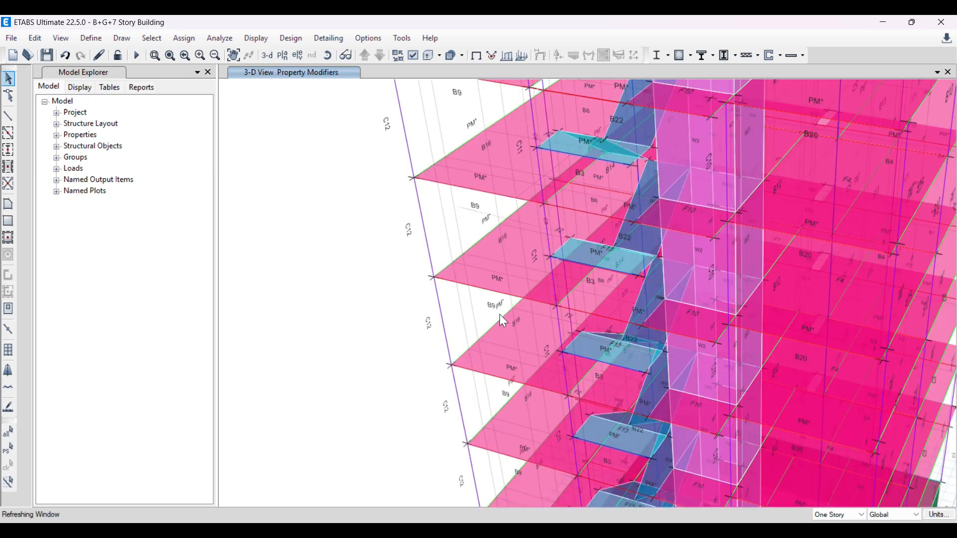
Step: Check the assignments of beam B9 on the 5TH story
click(506, 296)
right_click(506, 295)
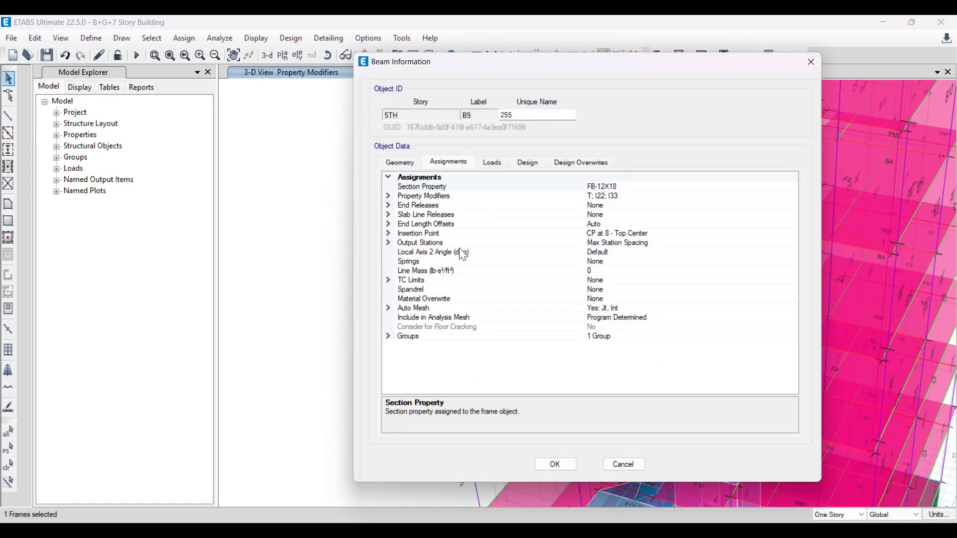
click(813, 64)
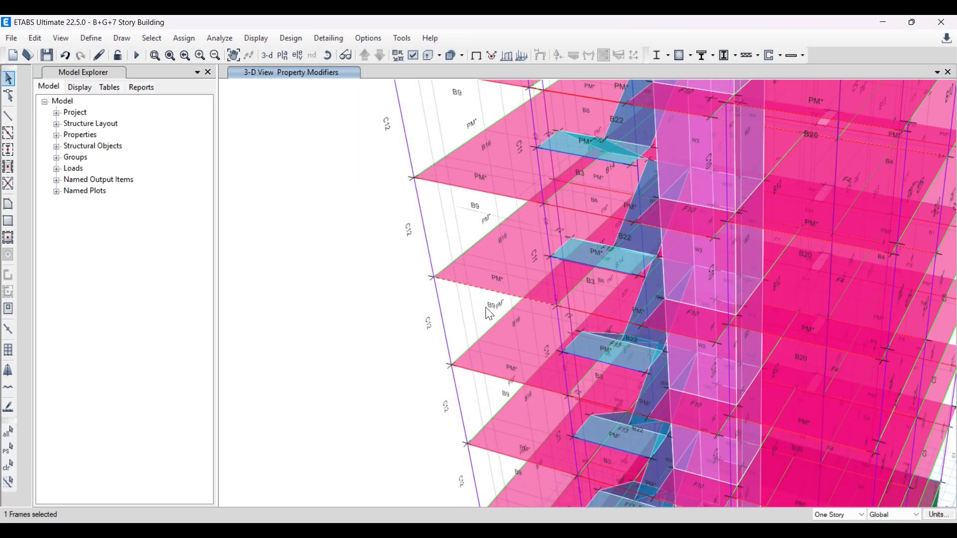
click(499, 293)
scroll(496, 291, down, 3)
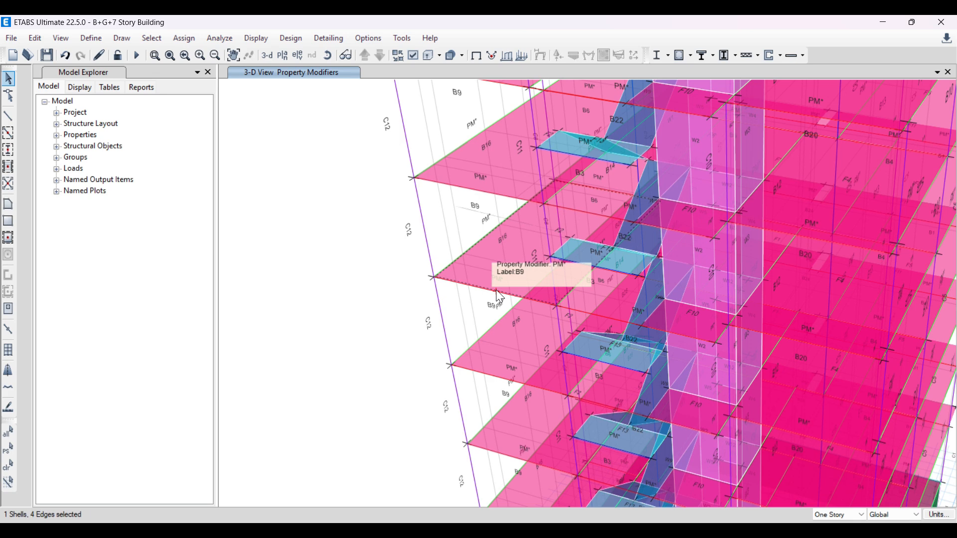
scroll(507, 274, down, 5)
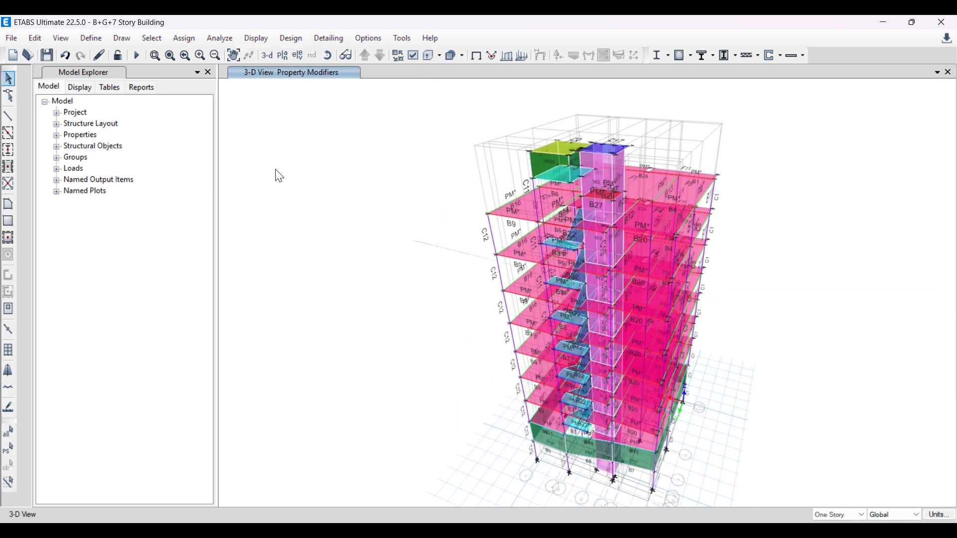
Step: Save the Service Condition model and open B+G+7 Story Building.EDB from the Ultimate Condition folder
click(46, 56)
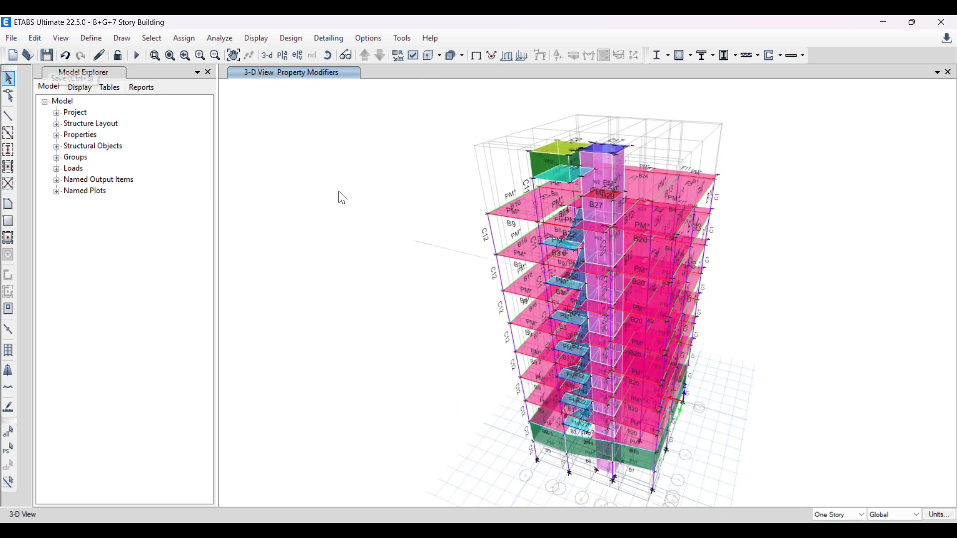
click(28, 54)
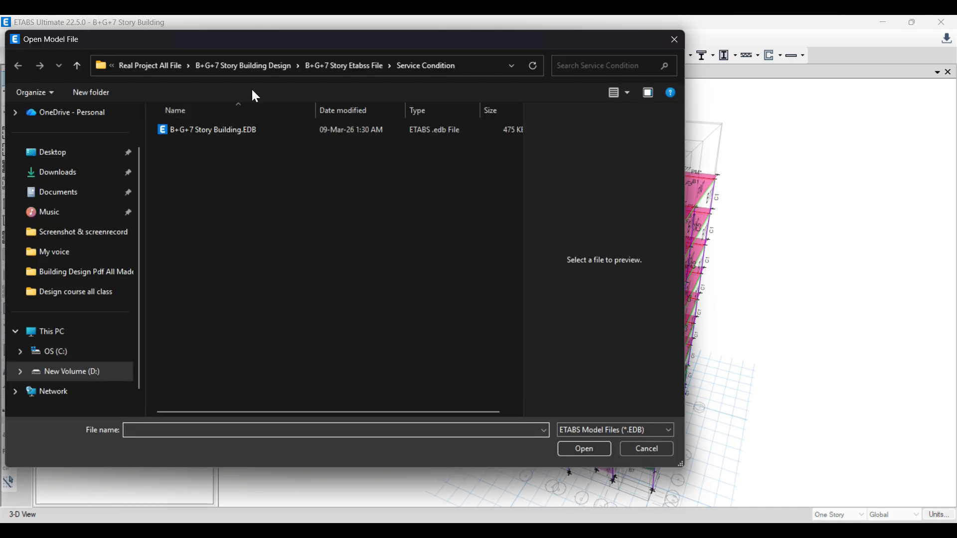
click(253, 68)
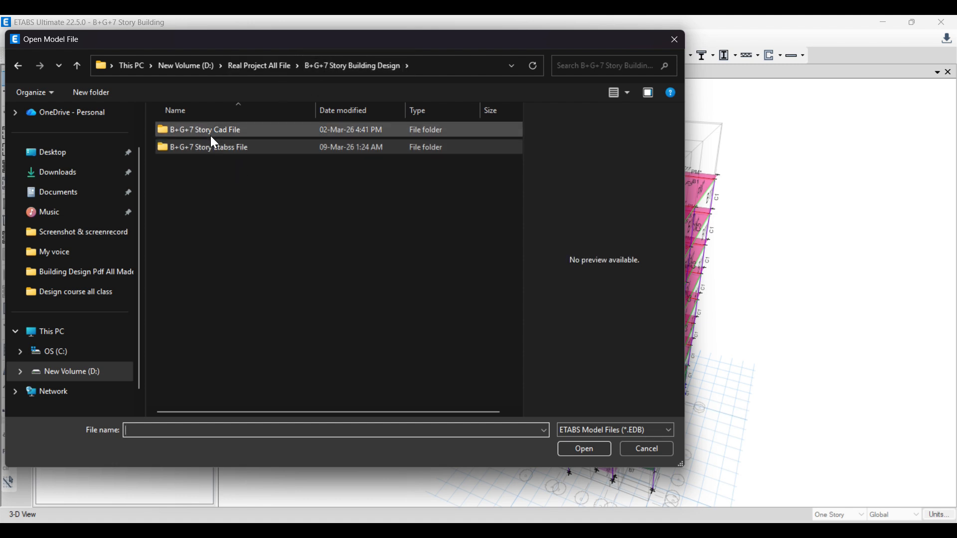
double_click(215, 149)
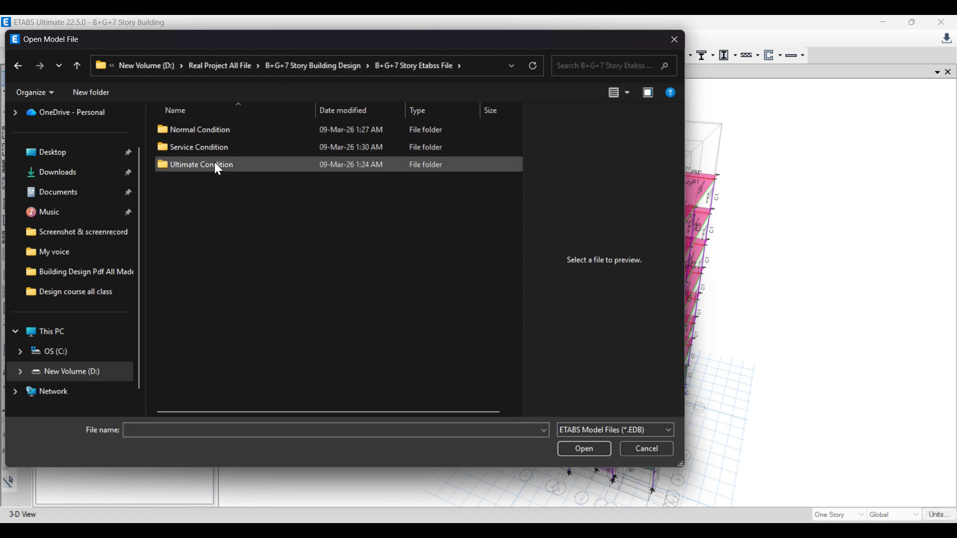
double_click(215, 164)
click(208, 132)
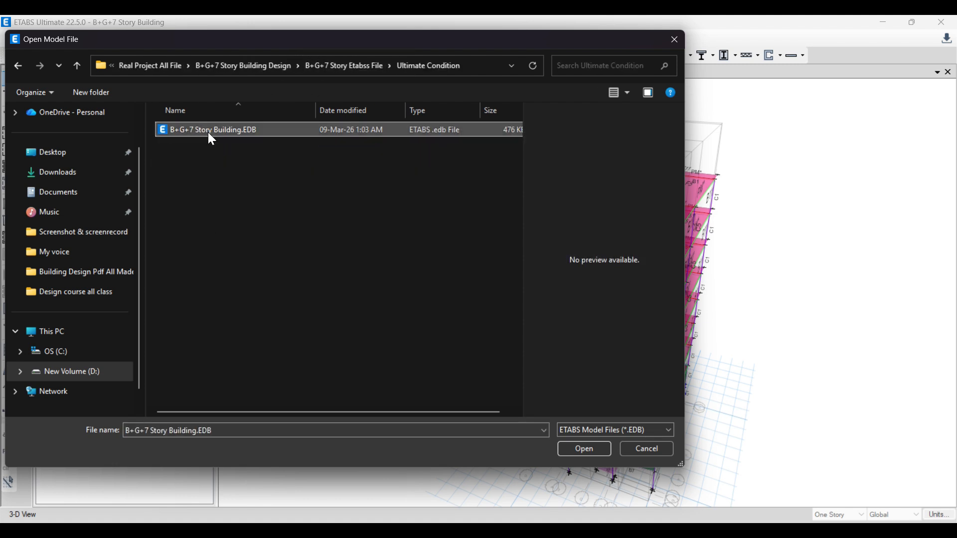
click(584, 448)
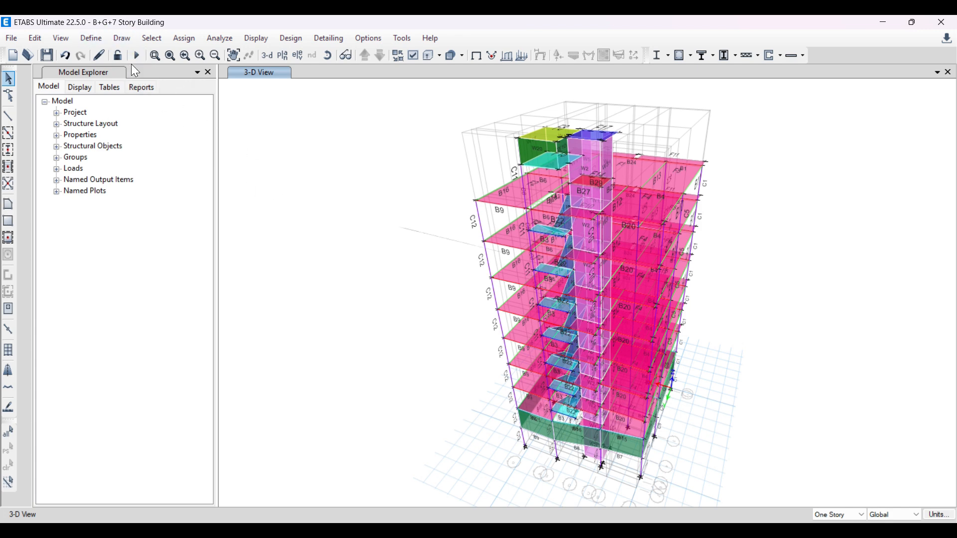
Step: Select all columns in the Ultimate Condition model by object type
click(151, 39)
mouse_move(166, 64)
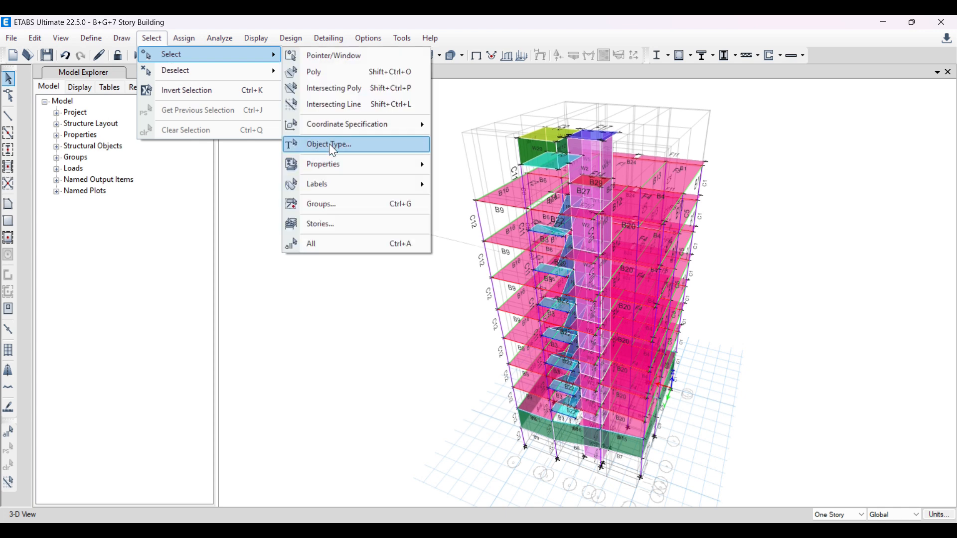
click(332, 146)
click(305, 164)
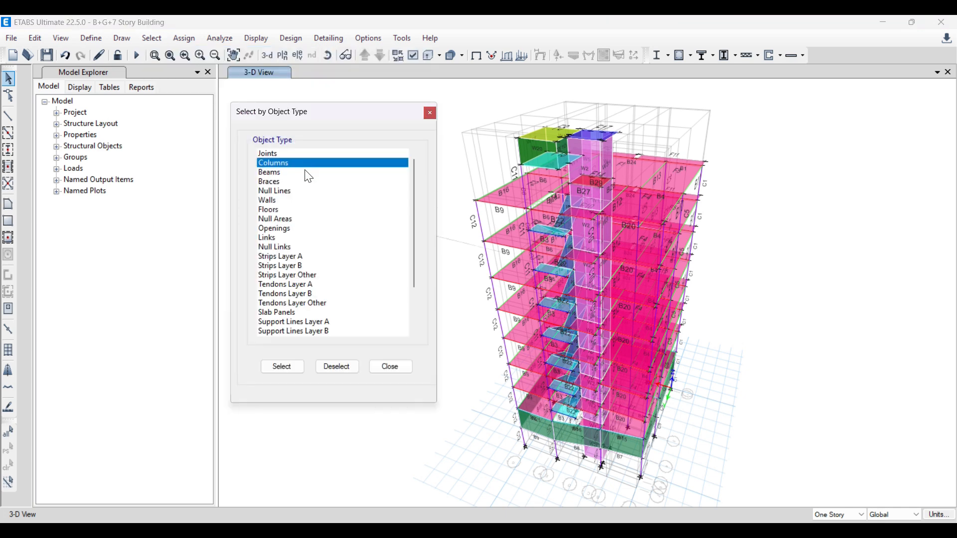
click(283, 370)
click(392, 368)
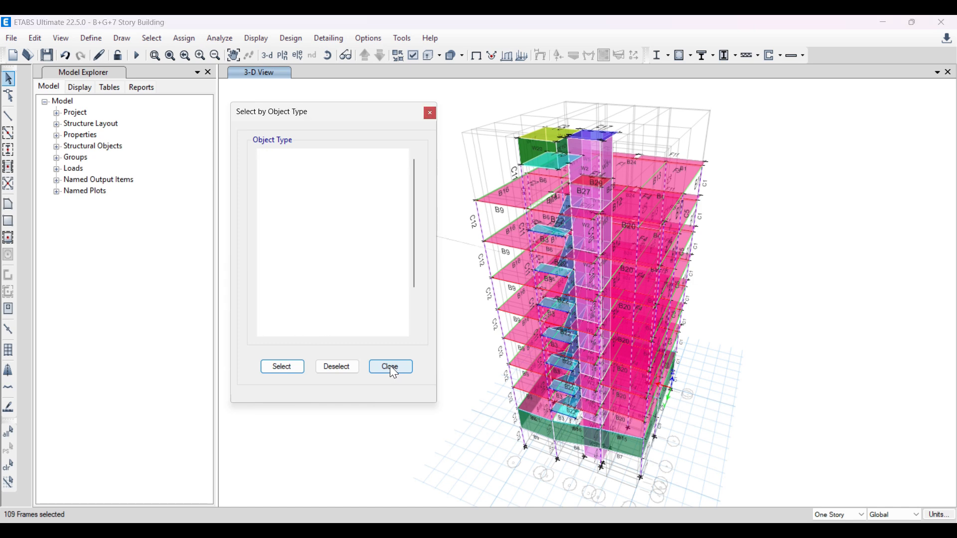
Step: Assign property modifiers of 0.7 for the moments of inertia about the 2 and 3 axes to the selected columns
scroll(534, 253, up, 5)
scroll(543, 250, down, 5)
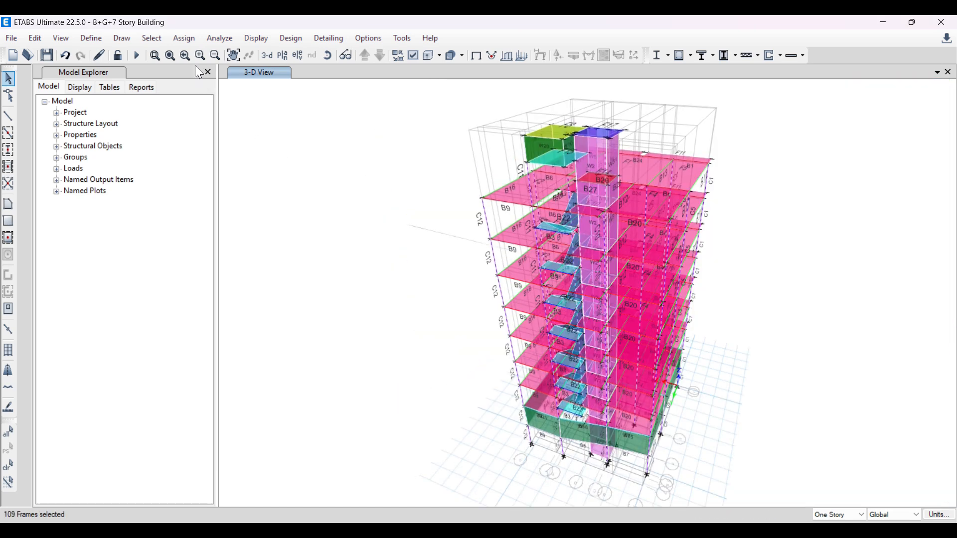
click(183, 41)
mouse_move(198, 74)
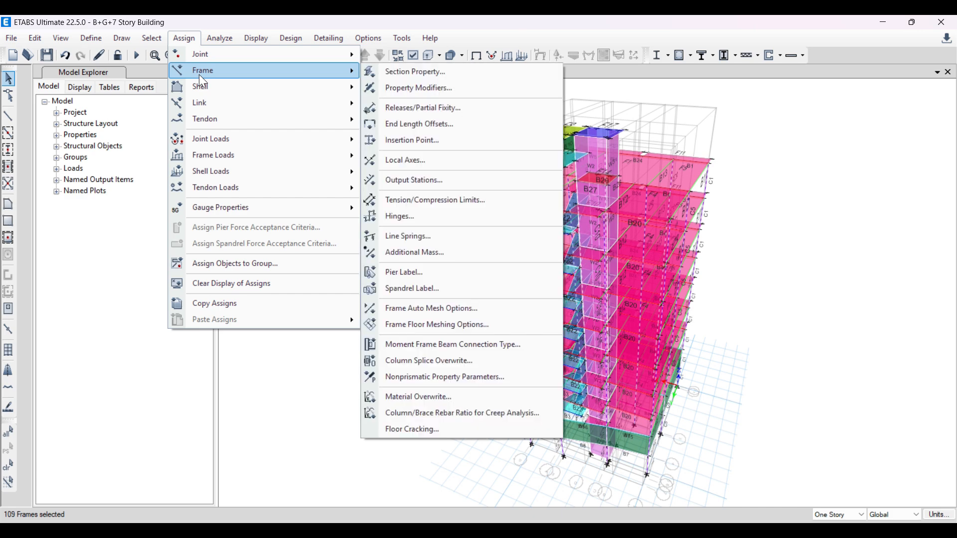
click(405, 90)
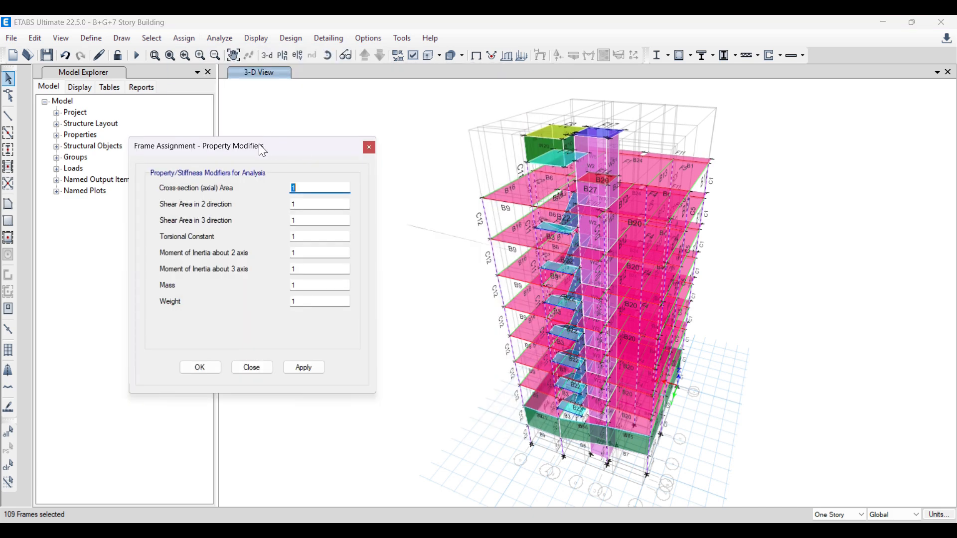
drag(256, 146, 243, 125)
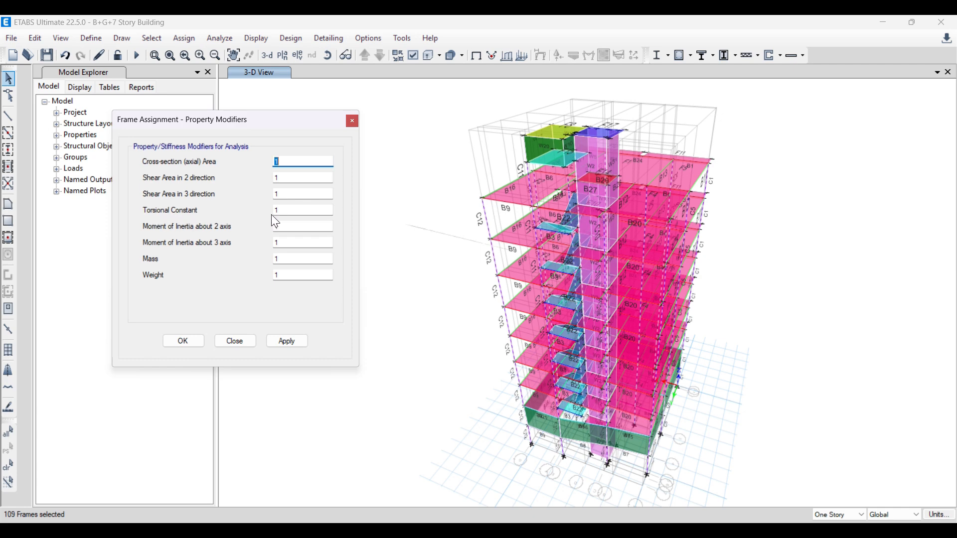
click(303, 224)
drag(299, 227, 215, 238)
text(0.)
double_click(282, 243)
text(0.7)
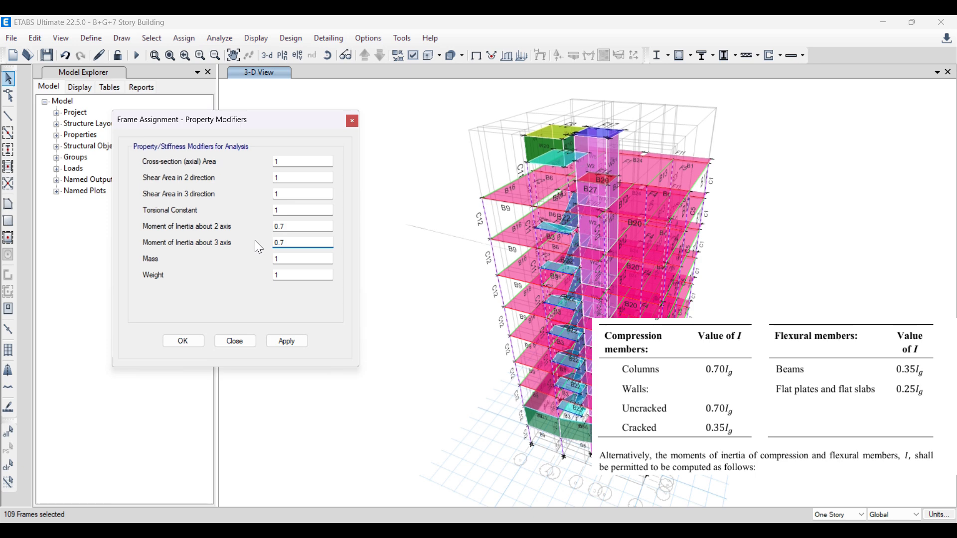
click(285, 341)
click(183, 348)
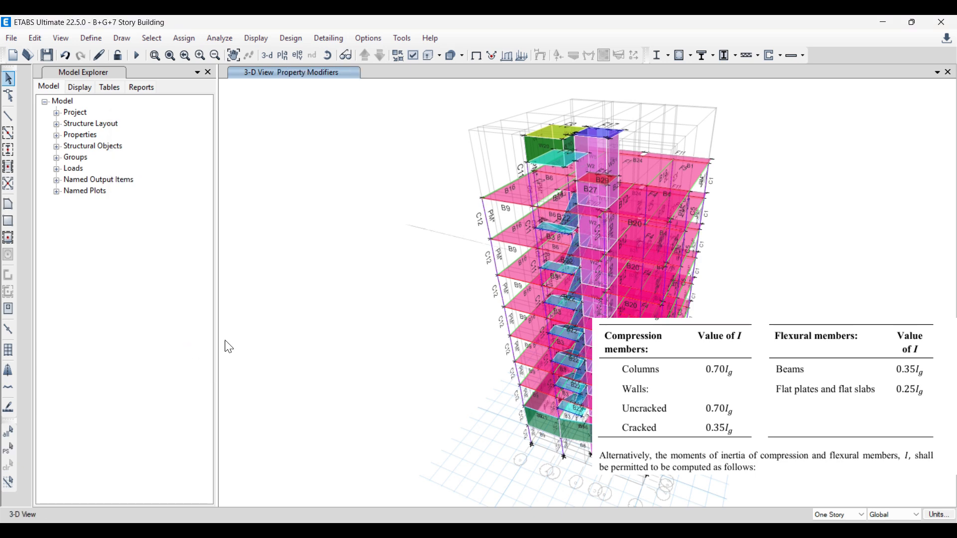
Step: Examine the property modifiers assigned to column C12 on the 7TH story
scroll(498, 243, up, 2)
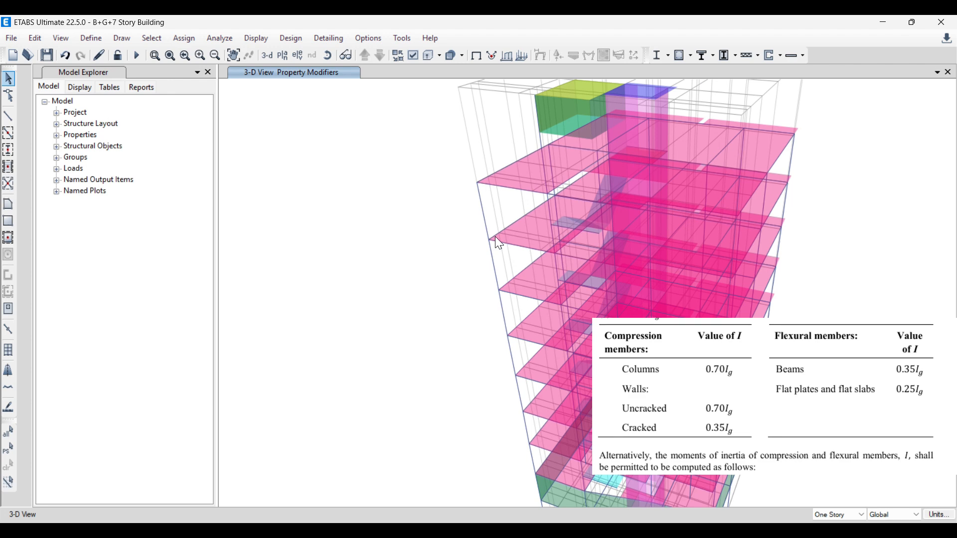
scroll(499, 244, up, 2)
click(478, 217)
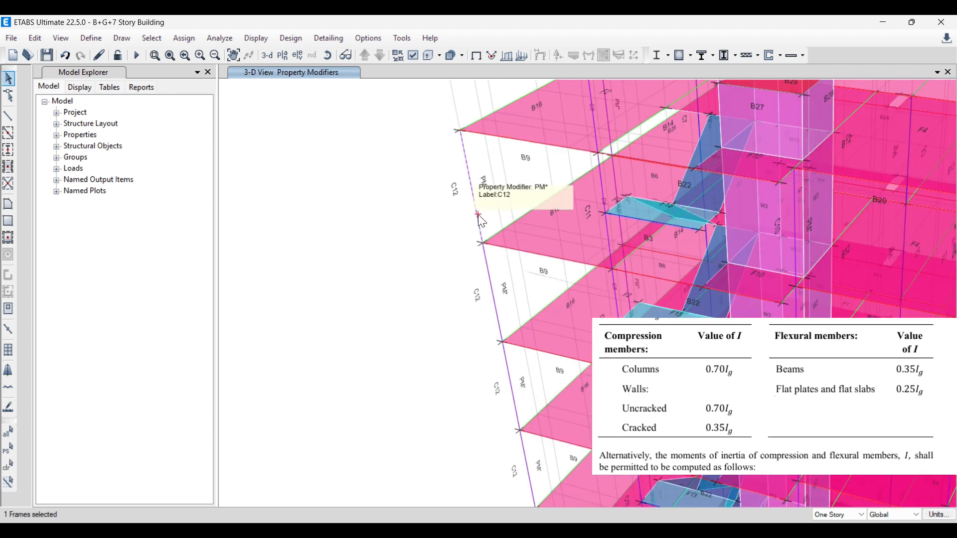
right_click(478, 216)
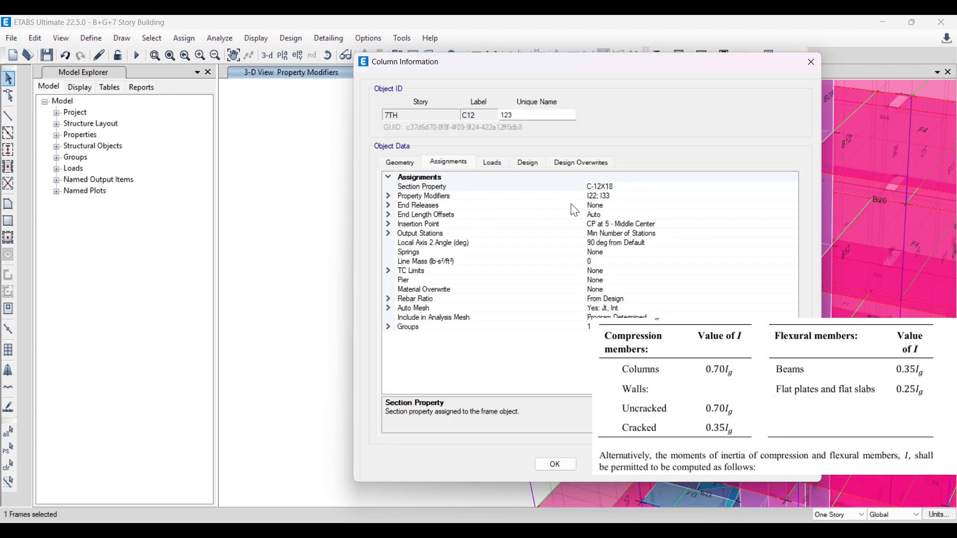
click(388, 196)
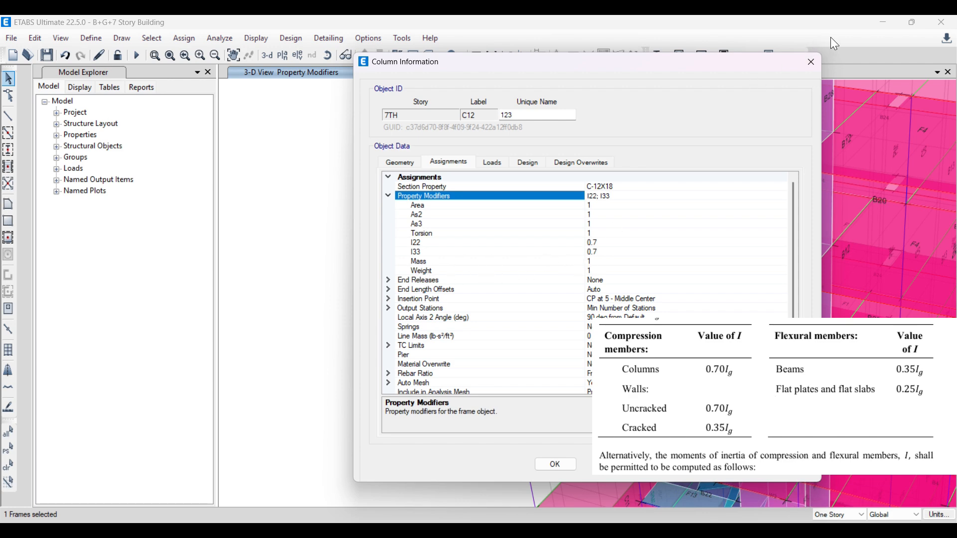
click(819, 67)
mouse_move(473, 202)
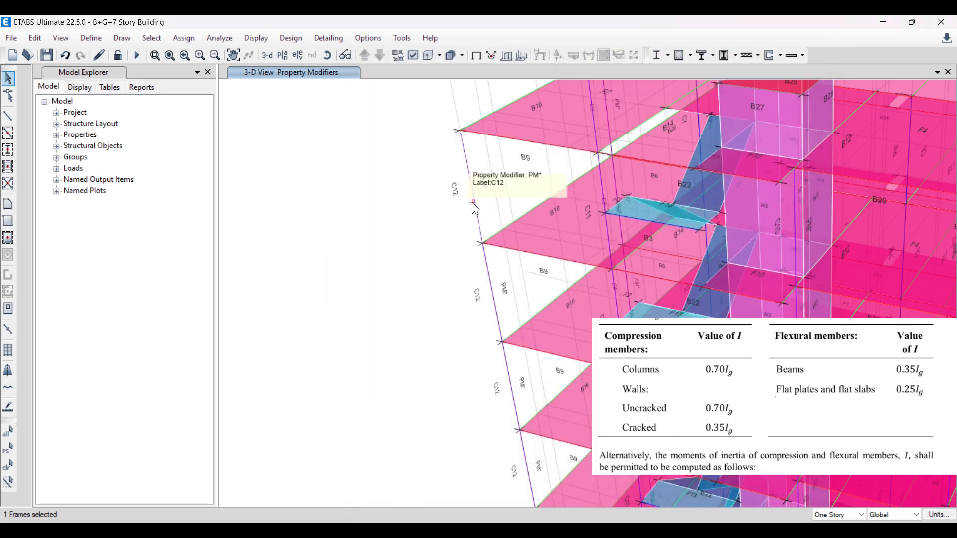
Step: Select all beams in the Ultimate Condition model by object type
scroll(475, 204, down, 5)
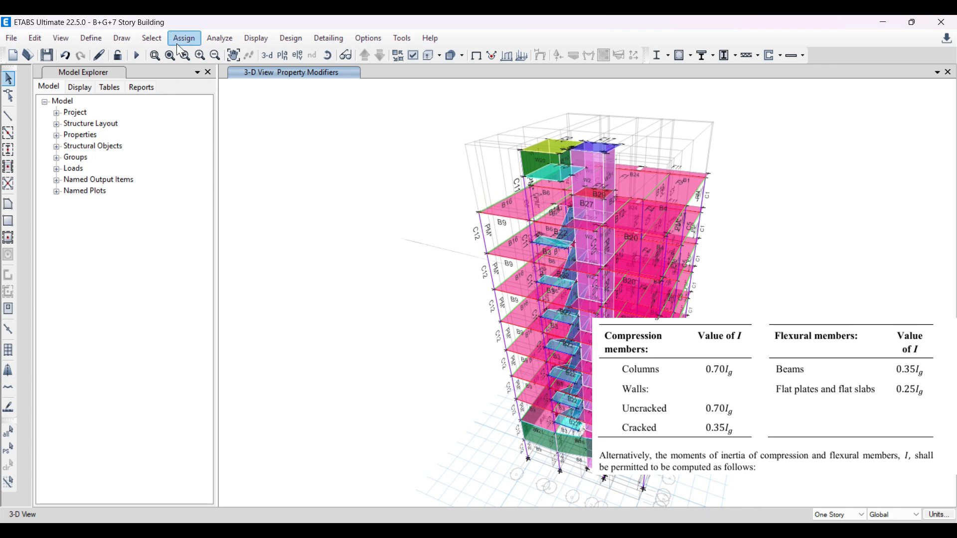
click(152, 38)
click(157, 38)
click(154, 40)
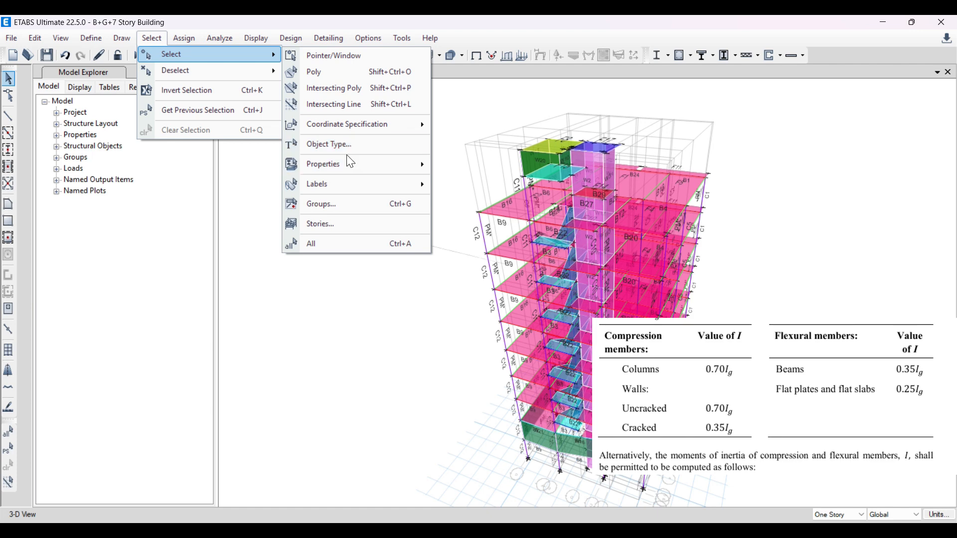
click(348, 159)
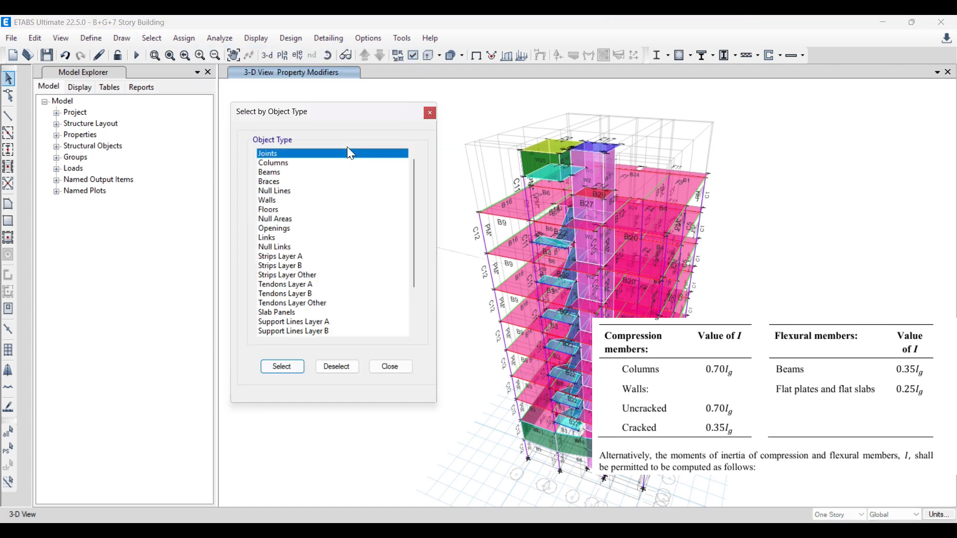
click(279, 173)
click(282, 369)
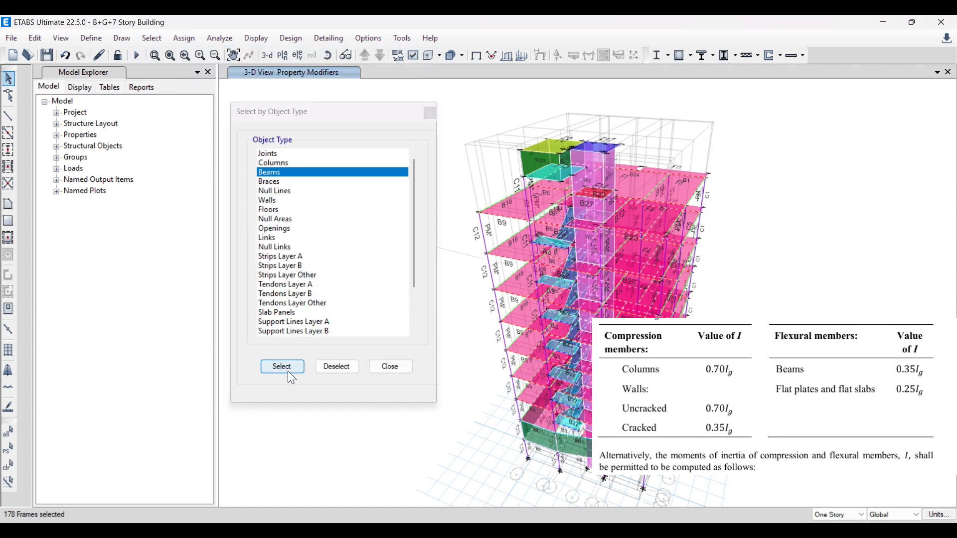
click(397, 373)
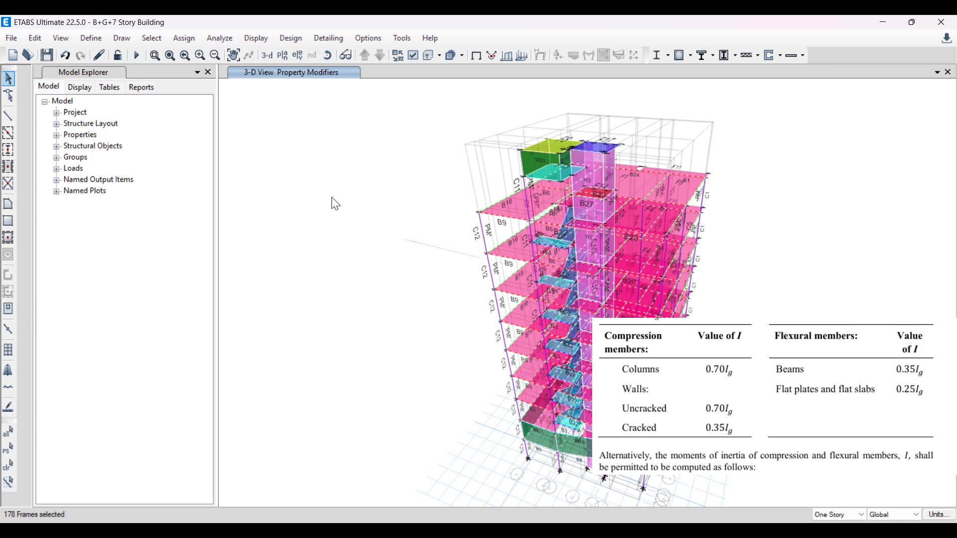
Step: Assign modifiers to the selected beams: 0.001 for the torsional constant and 0.35 for the moments of inertia about the 2 and 3 axes
click(193, 43)
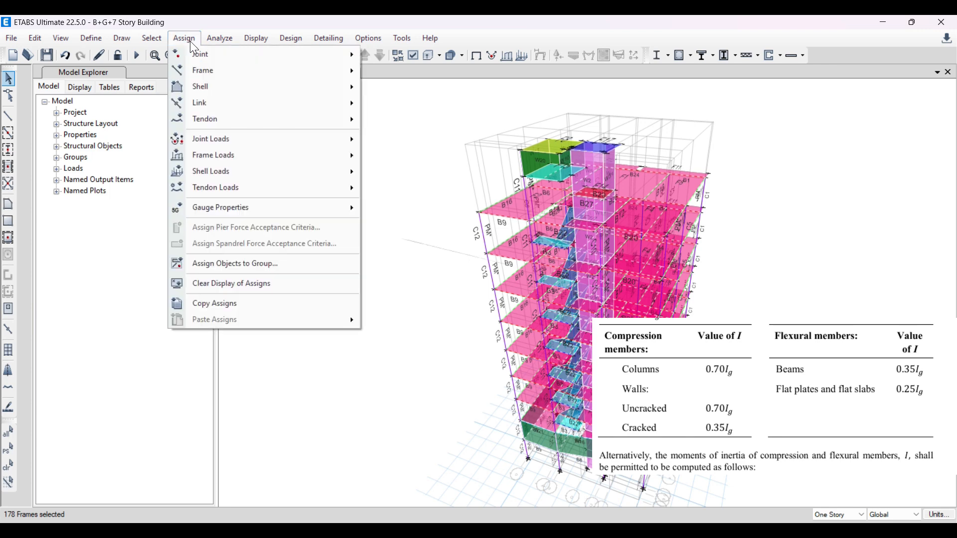
mouse_move(204, 73)
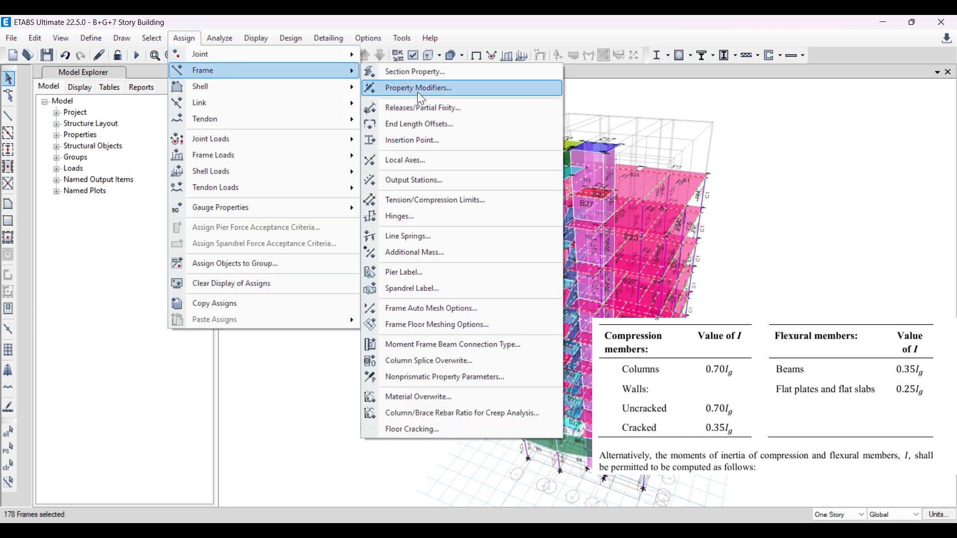
click(420, 90)
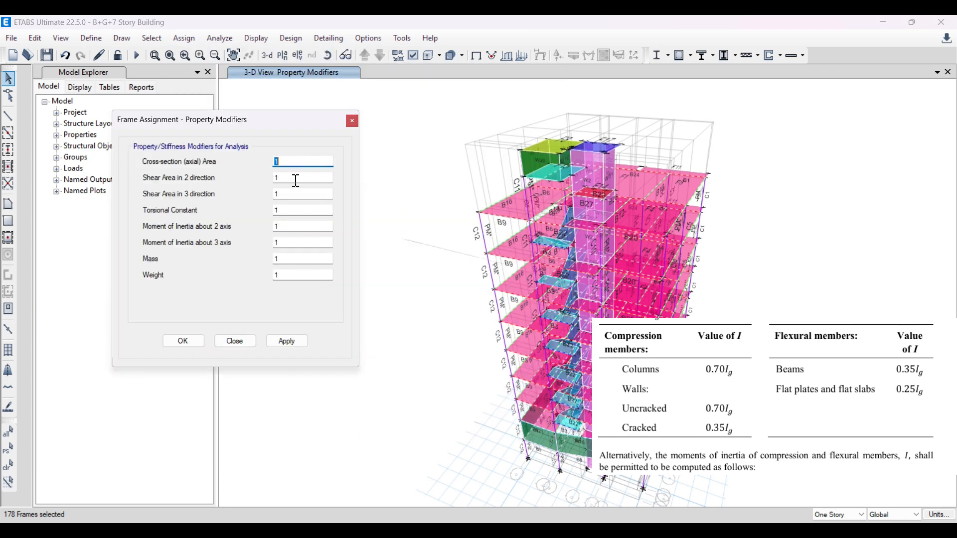
click(301, 211)
text(0.00)
click(284, 229)
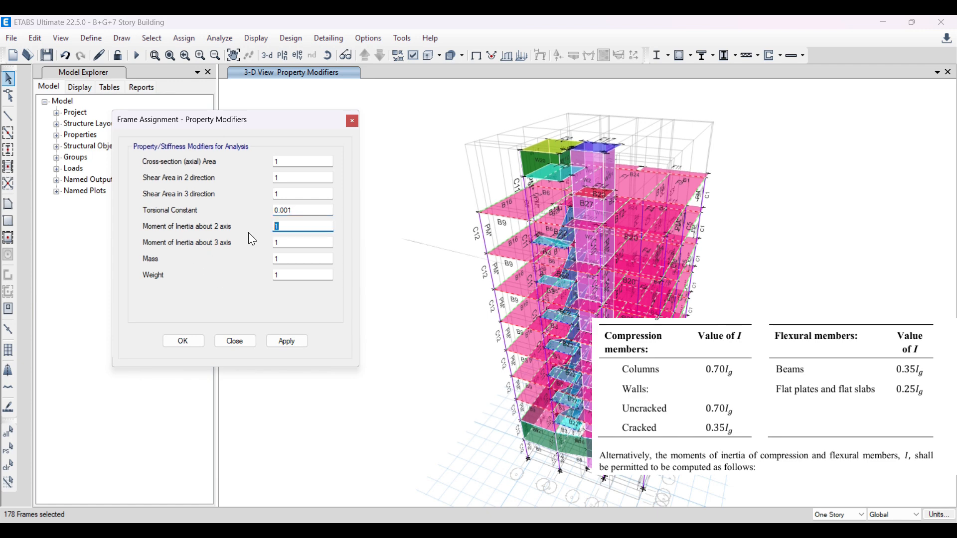
text(0.35)
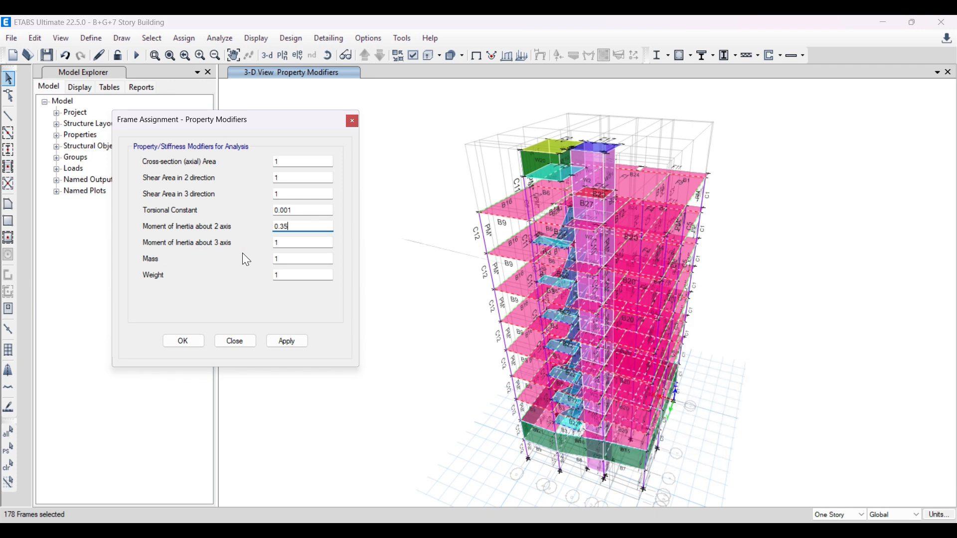
double_click(285, 244)
text(0.35)
click(283, 341)
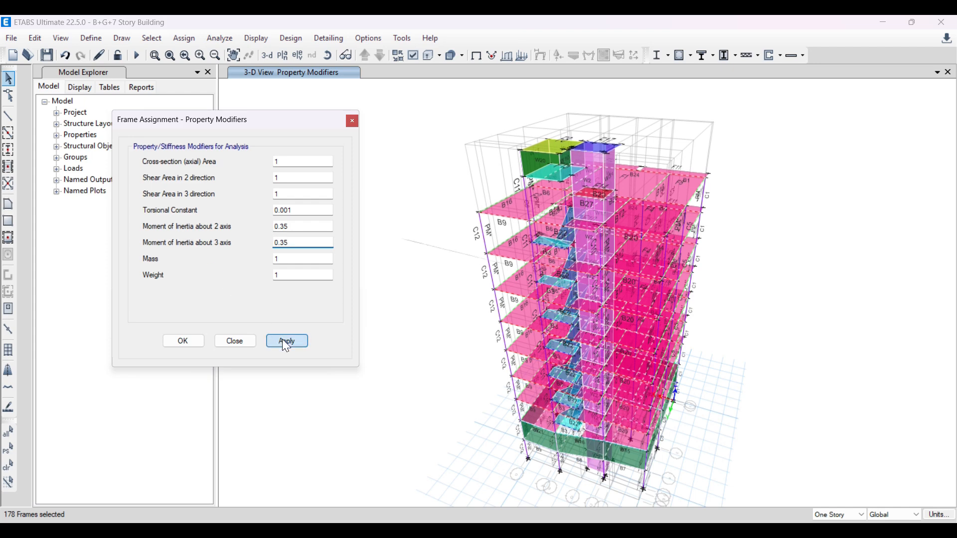
click(181, 341)
Step: Examine the torsion, I22 and I33 property modifiers assigned to beam B9 on the 7TH story
mouse_move(517, 225)
scroll(517, 225, up, 4)
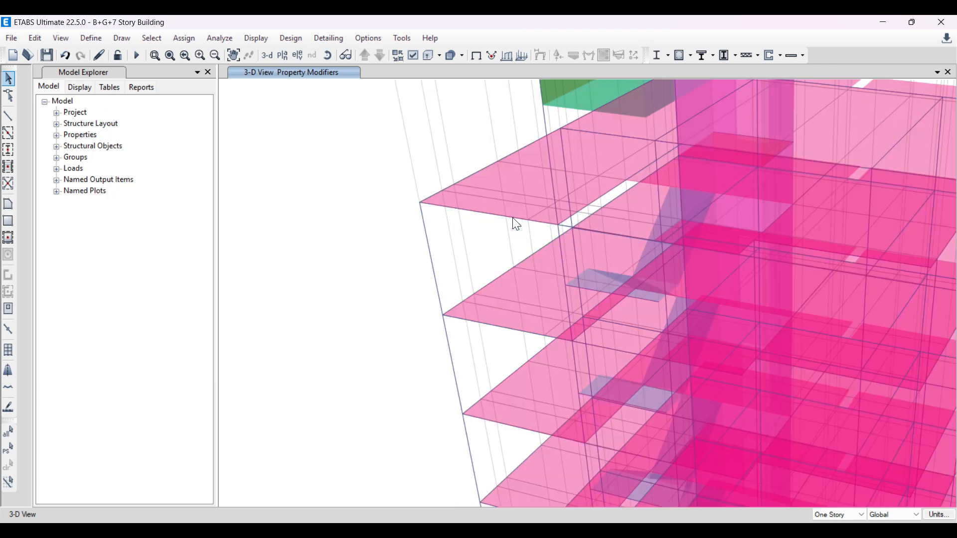
scroll(515, 222, down, 1)
click(507, 226)
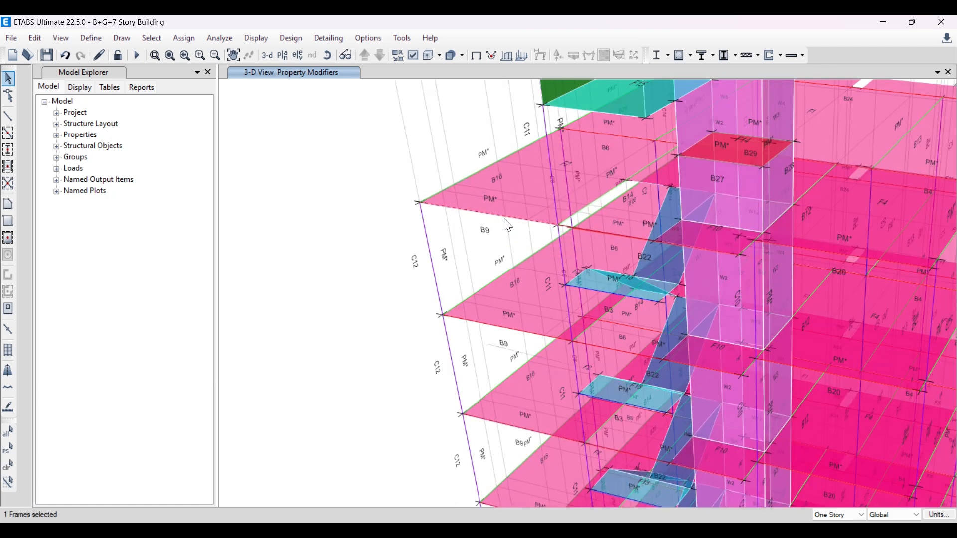
right_click(508, 226)
click(392, 197)
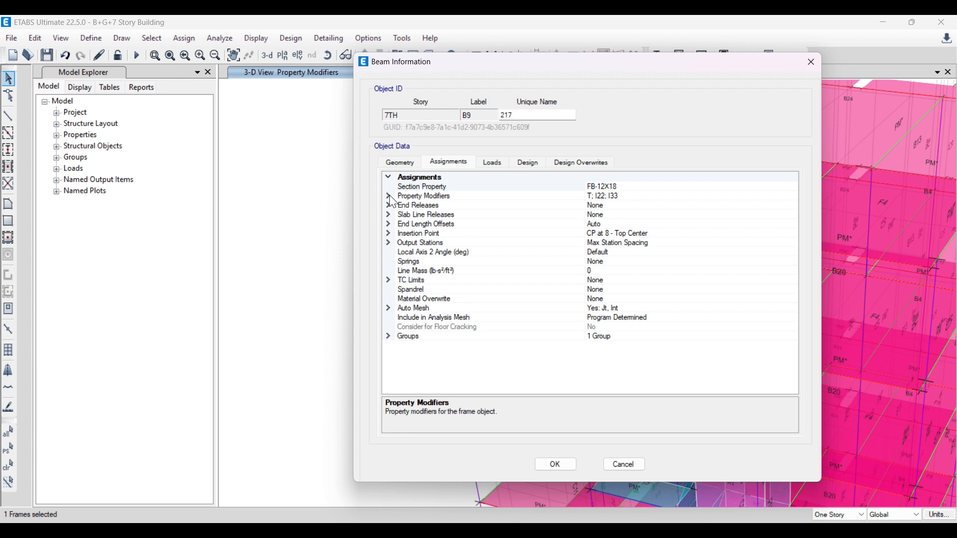
click(389, 197)
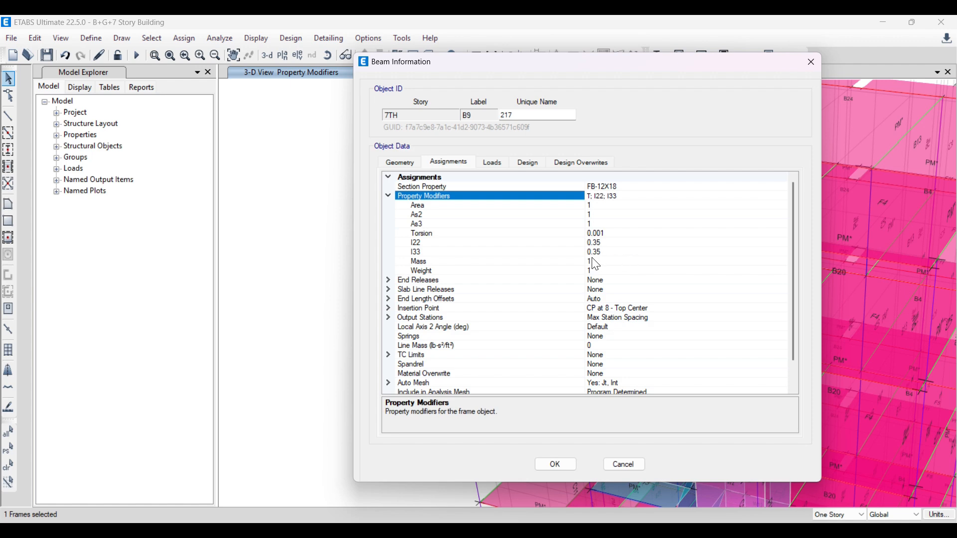
click(557, 465)
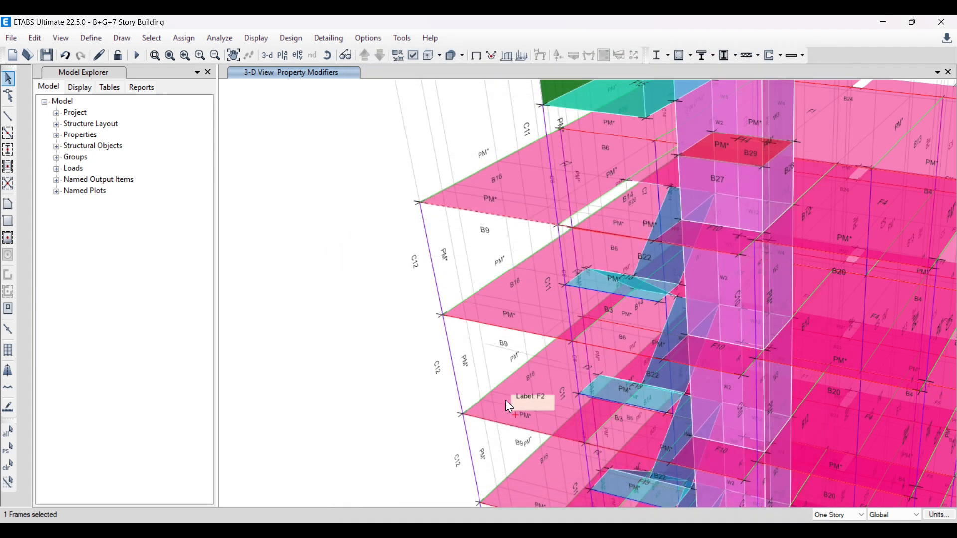
Step: Save the Ultimate Condition model
click(47, 55)
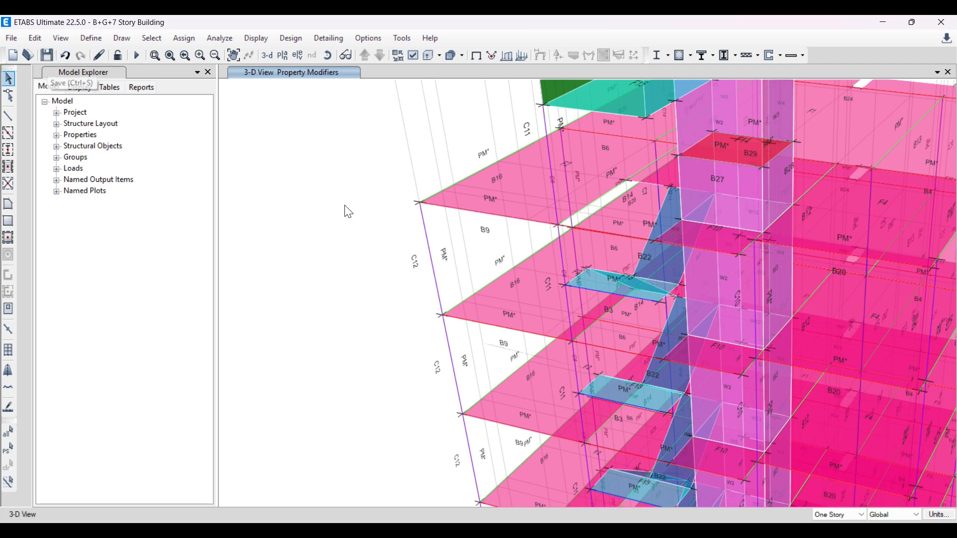
scroll(345, 206, down, 5)
middle_drag(413, 256, 486, 292)
middle_drag(436, 273, 416, 256)
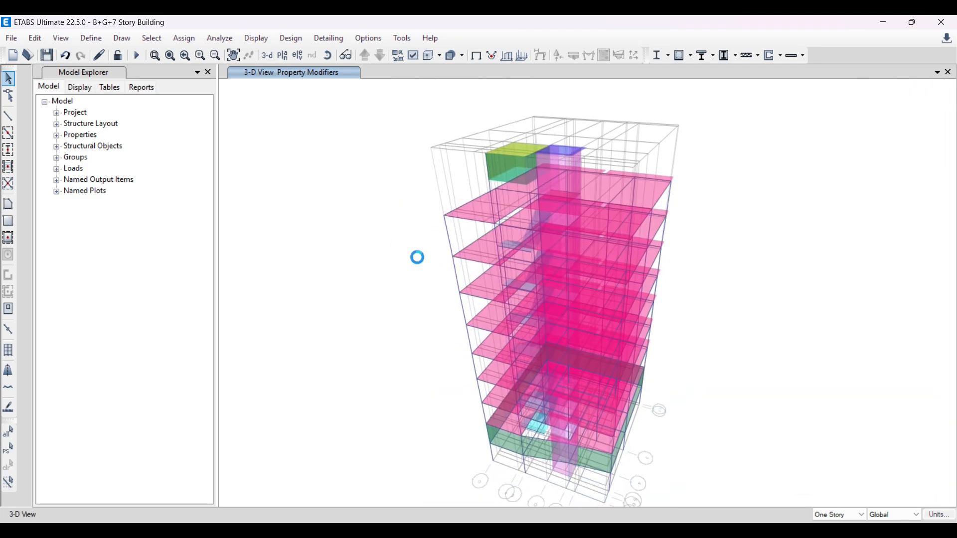
drag(253, 135, 265, 146)
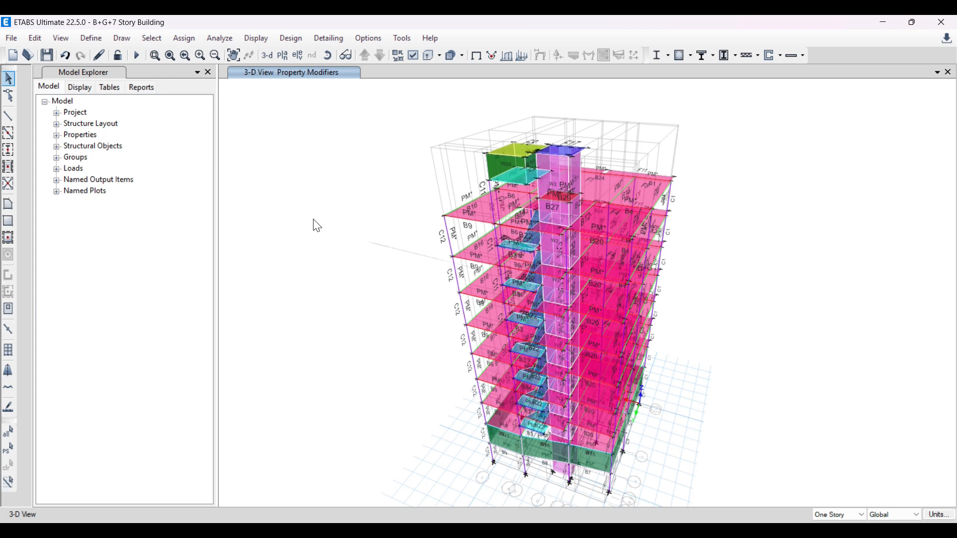